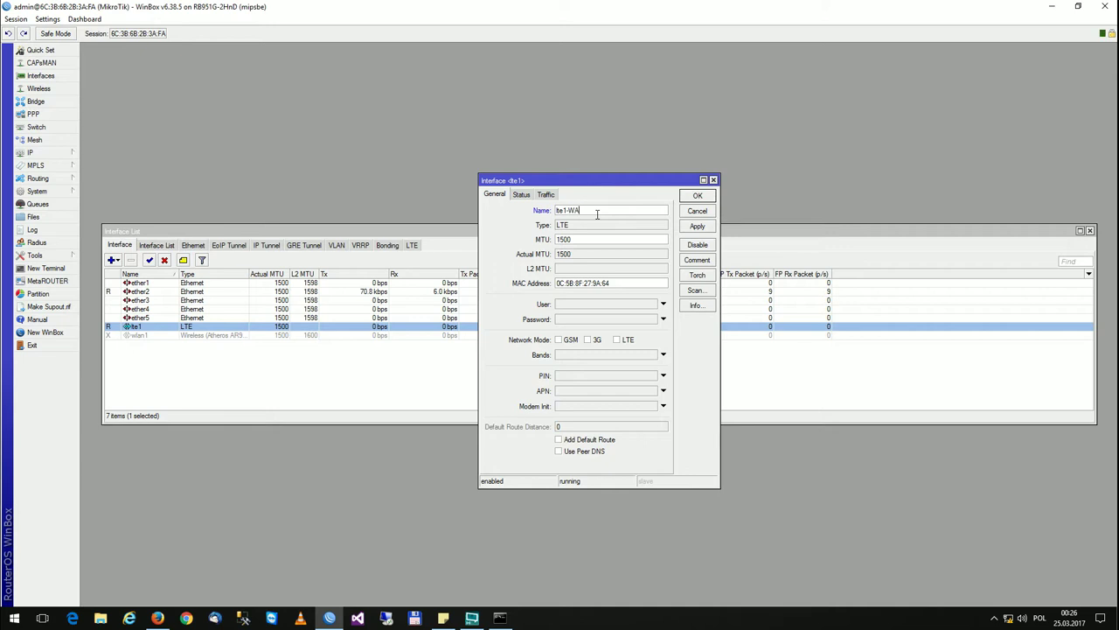
Finish renaming the LTE interface to lte1-WAN and move the interface list out of the way
left_click(698, 229)
left_click(698, 196)
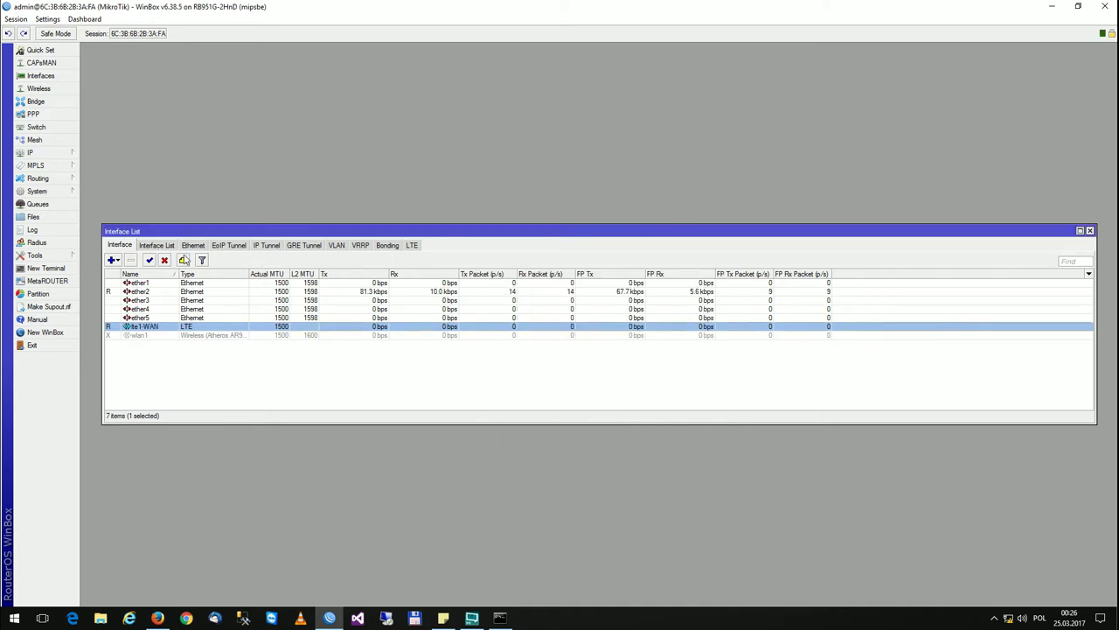
left_click_drag(210, 231, 205, 398)
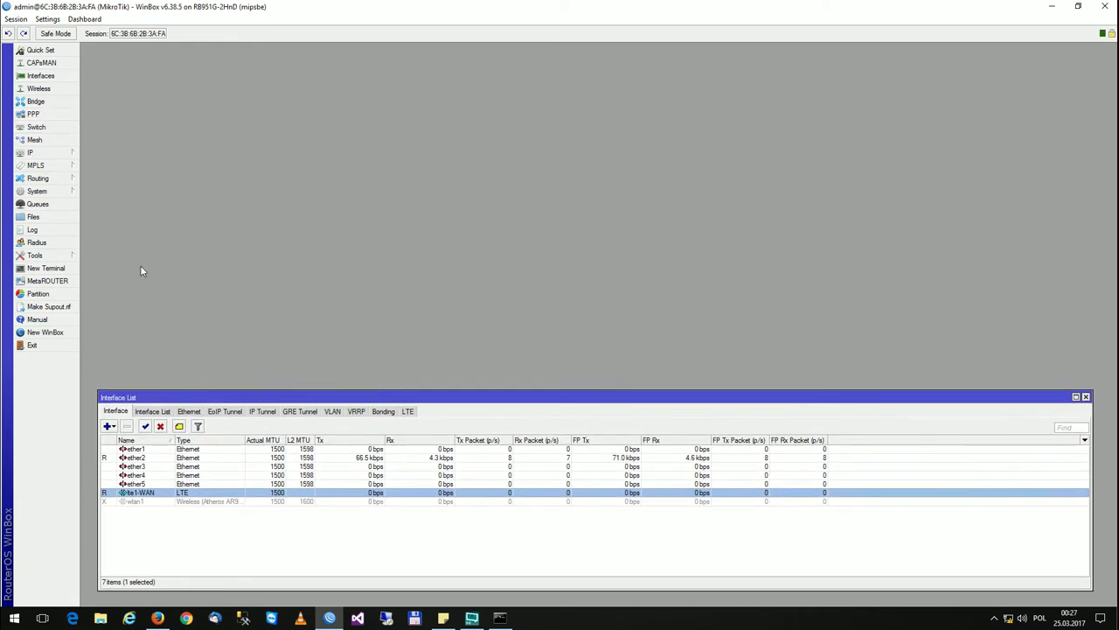
Create a new bridge interface named mostek
left_click(35, 101)
left_click_drag(361, 234, 253, 66)
left_click(103, 93)
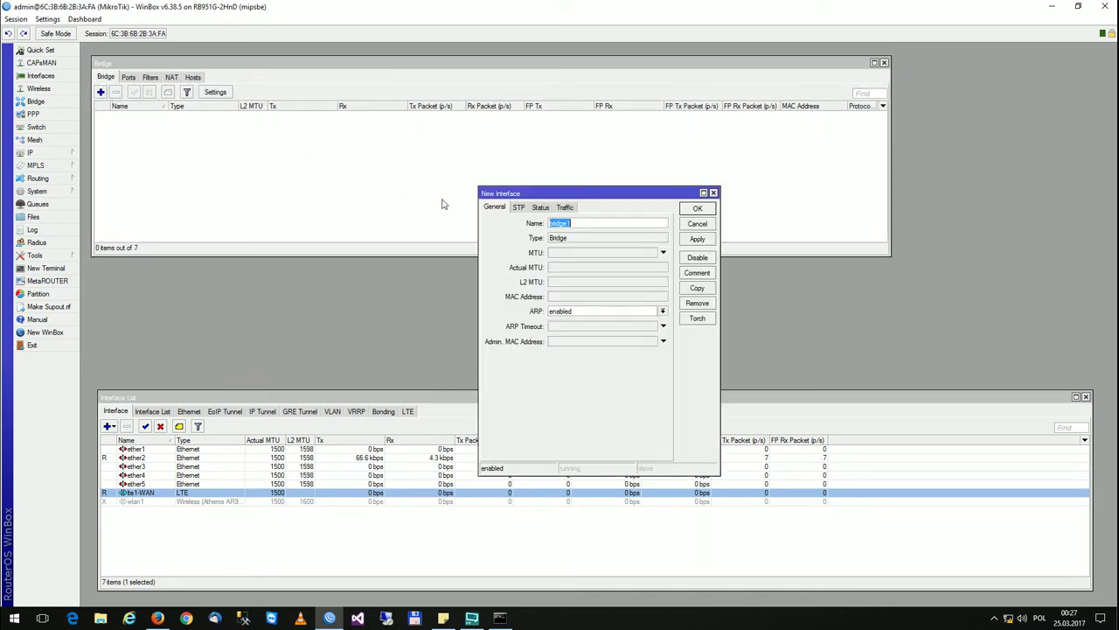
type("mostek")
left_click(697, 239)
left_click(700, 211)
Add ether2 as a port of the mostek bridge and reconnect to the router after the session drops
left_click(127, 77)
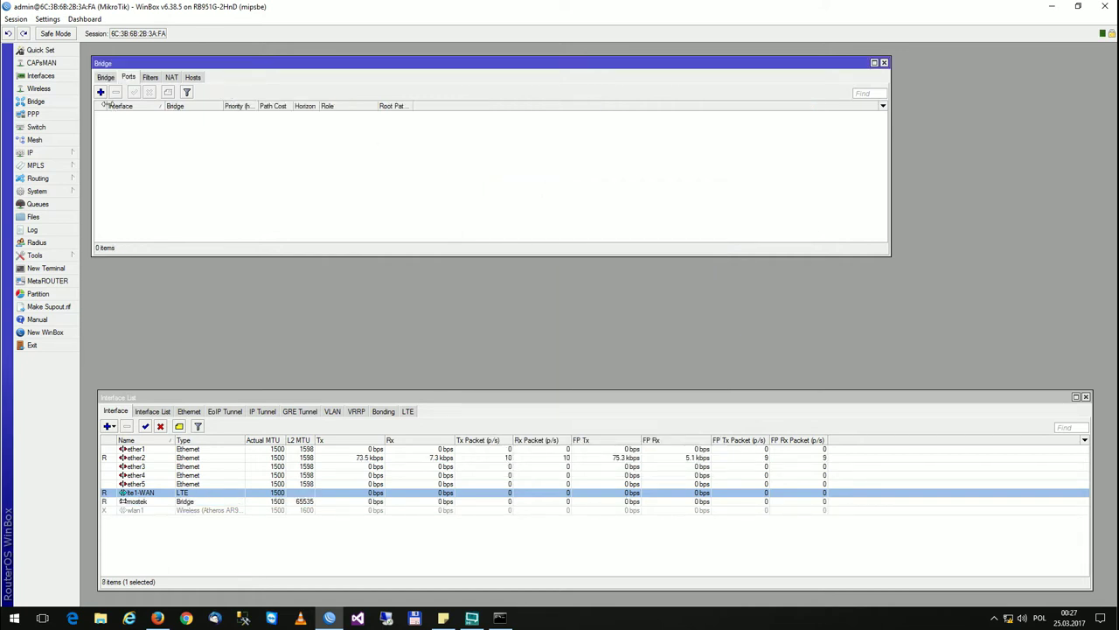
left_click(100, 92)
left_click(602, 266)
left_click(609, 281)
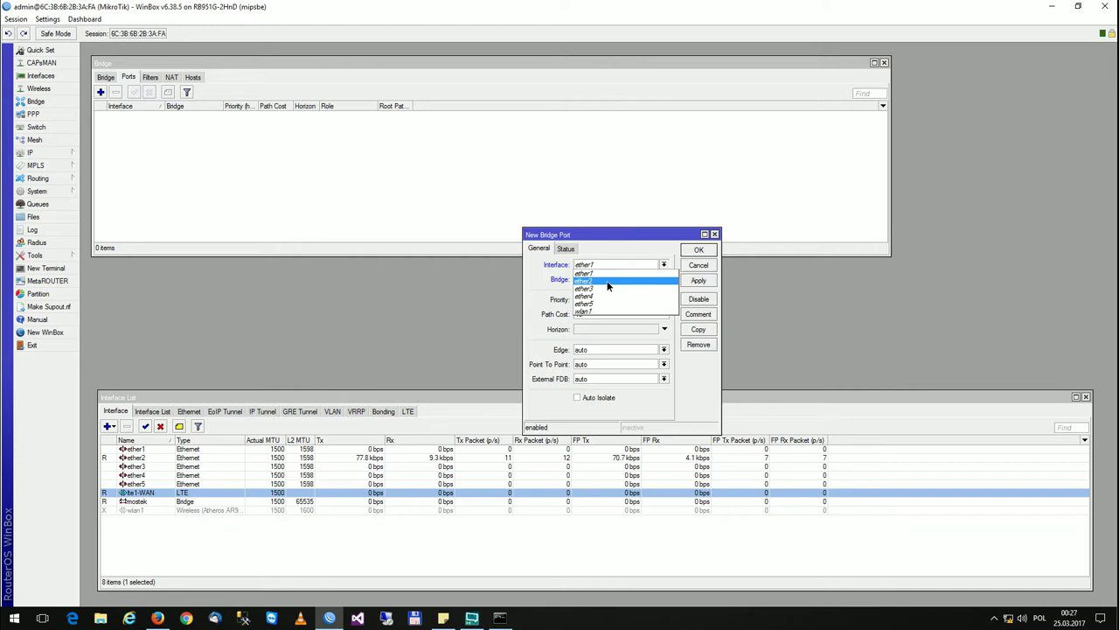
left_click(699, 280)
left_click(698, 249)
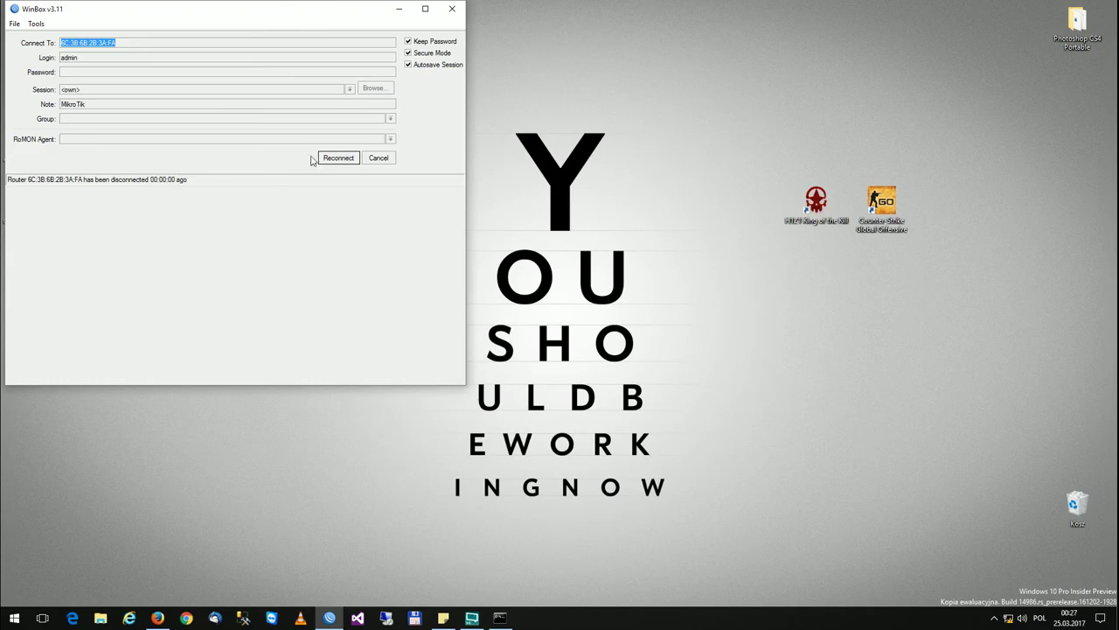
left_click(329, 160)
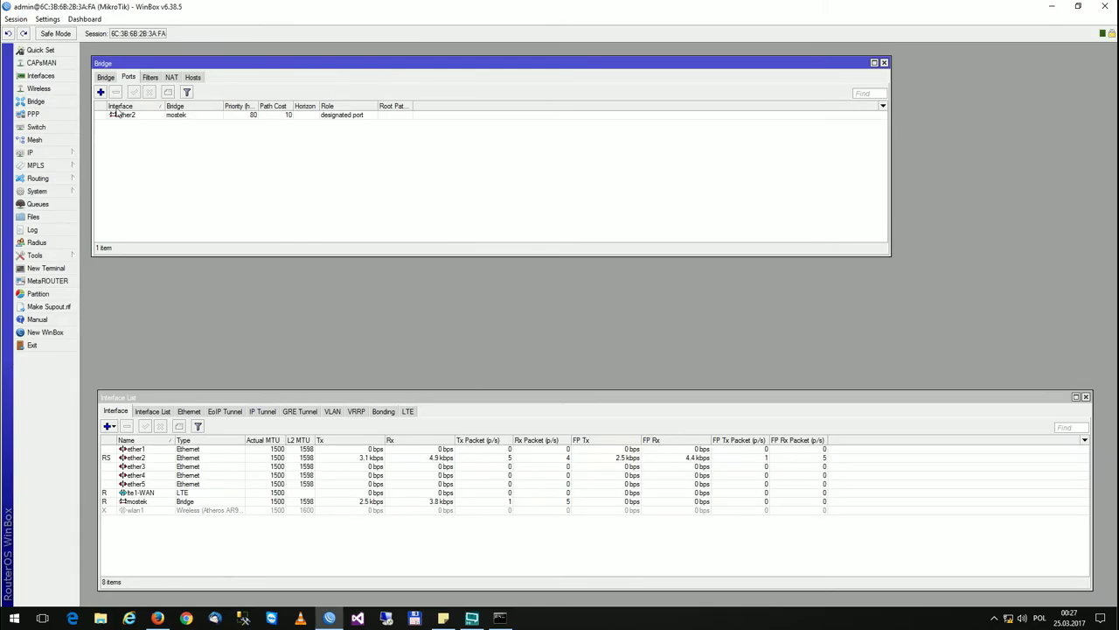
Add ether3 as a port of the mostek bridge
left_click(102, 91)
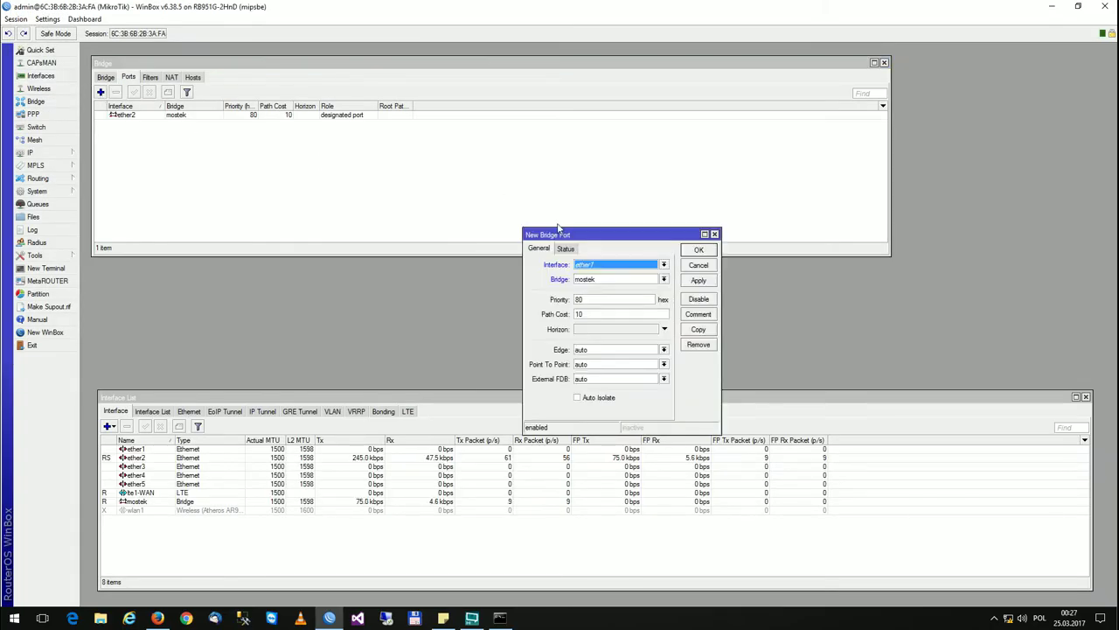
left_click(595, 262)
left_click(603, 288)
left_click(699, 249)
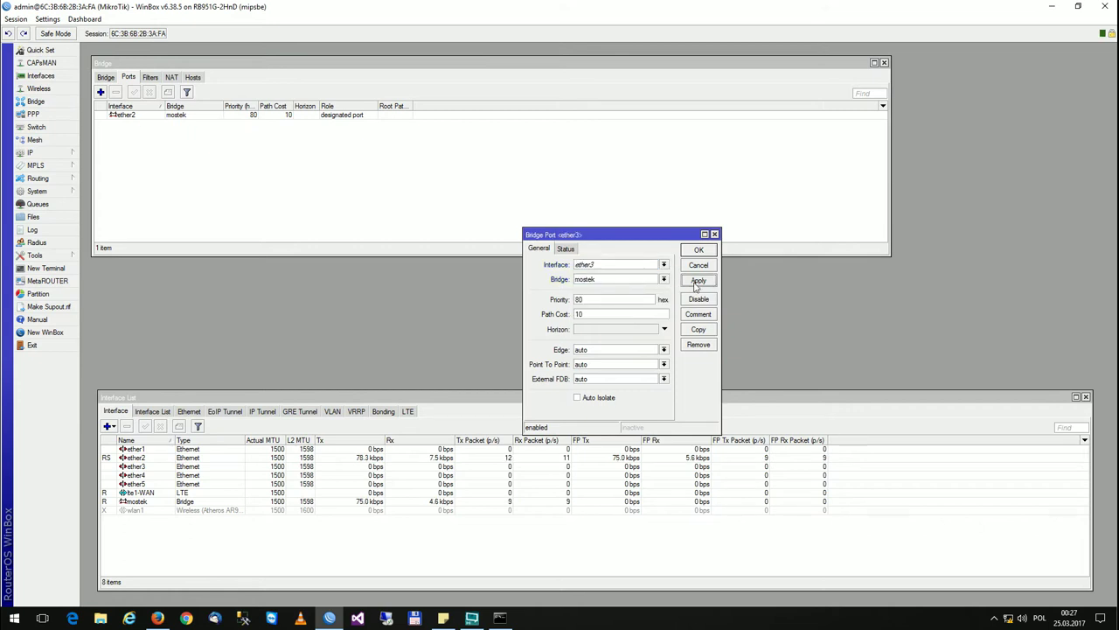
Add ether4 as a port of the mostek bridge
left_click(101, 92)
left_click(617, 264)
left_click(617, 296)
left_click(697, 280)
left_click(701, 250)
Add ether5 as a port of the mostek bridge
left_click(101, 91)
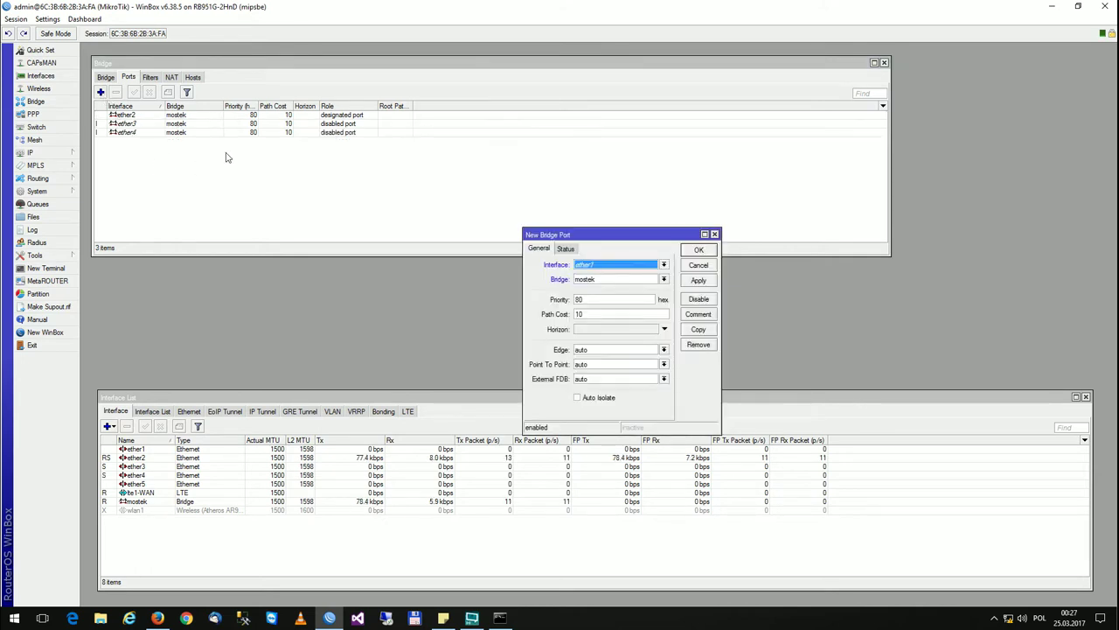
left_click(580, 265)
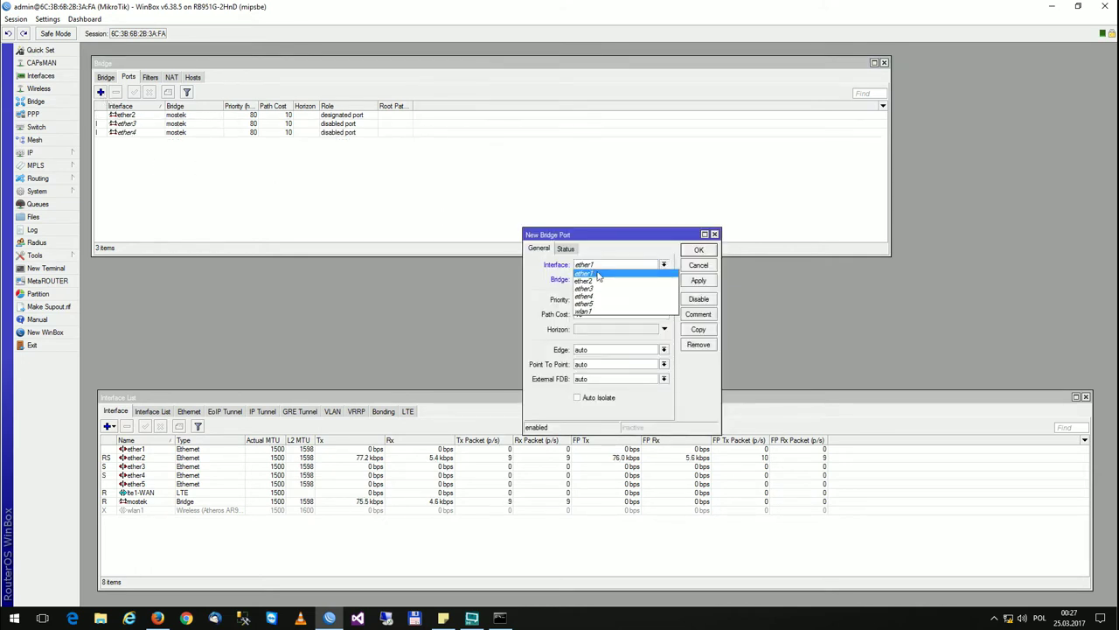
left_click(602, 308)
left_click(698, 280)
left_click(699, 251)
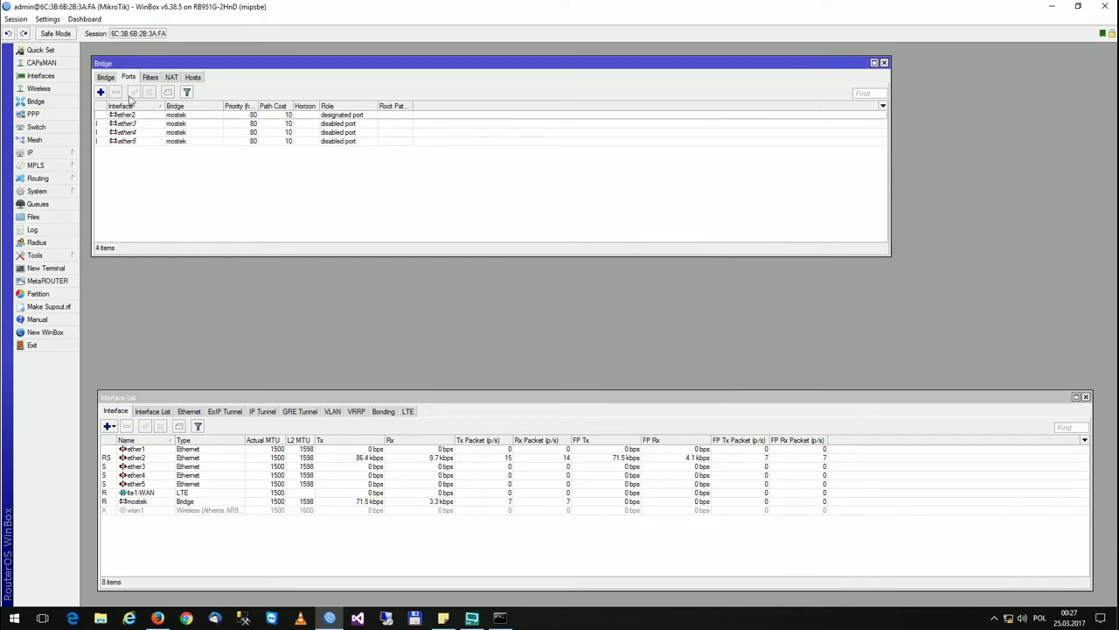
Add the wireless interface wlan1 as a port of the mostek bridge and close the bridge settings
left_click(100, 91)
left_click(595, 264)
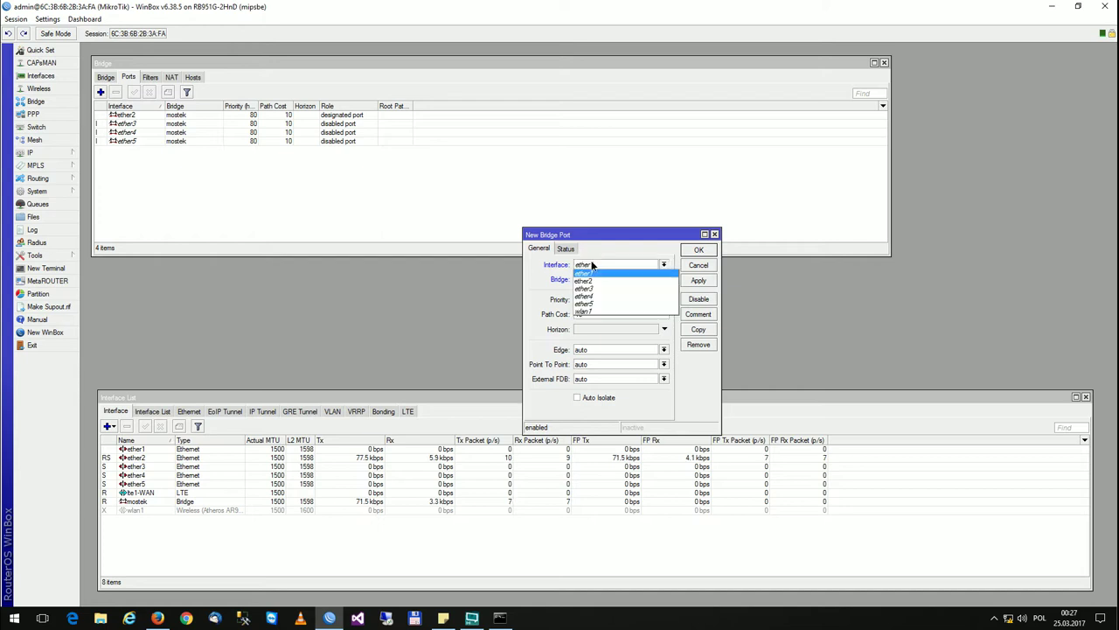
left_click(599, 313)
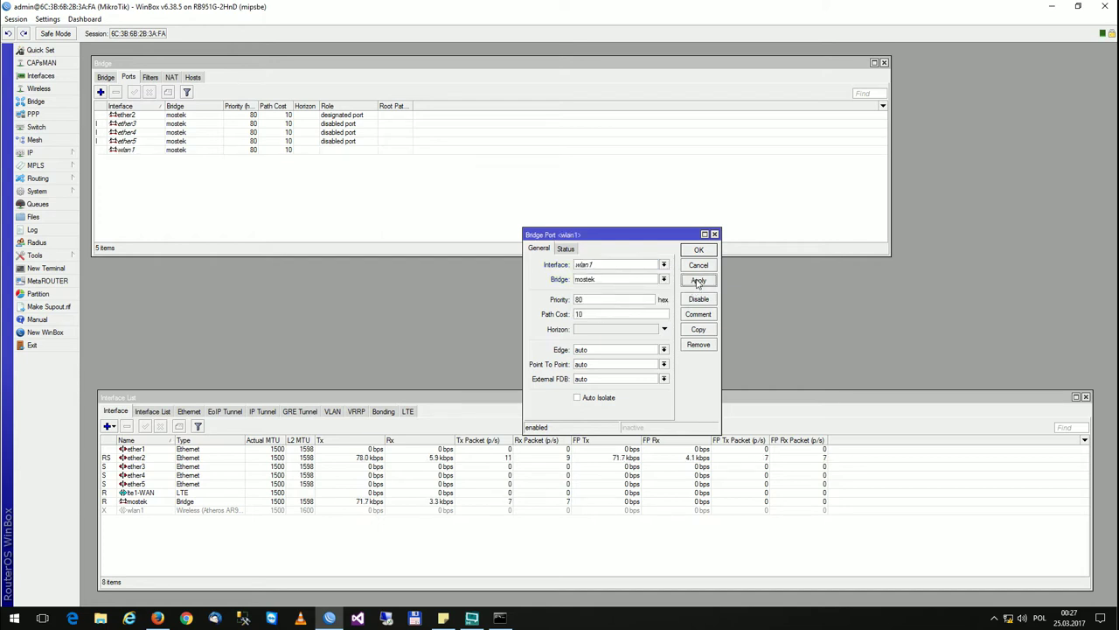
left_click(699, 250)
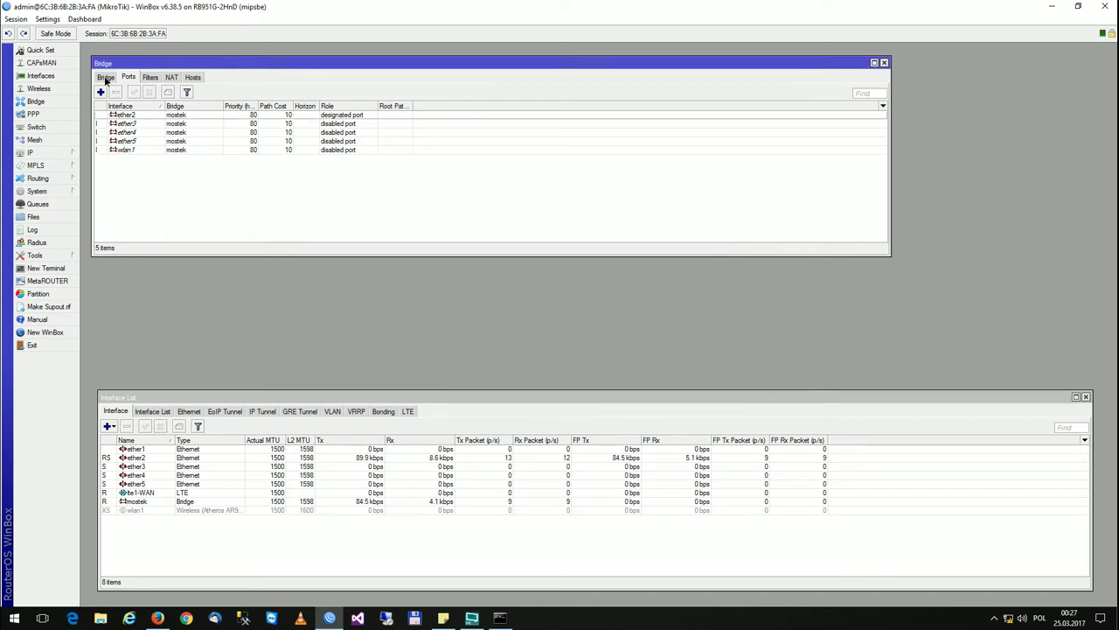
left_click(105, 77)
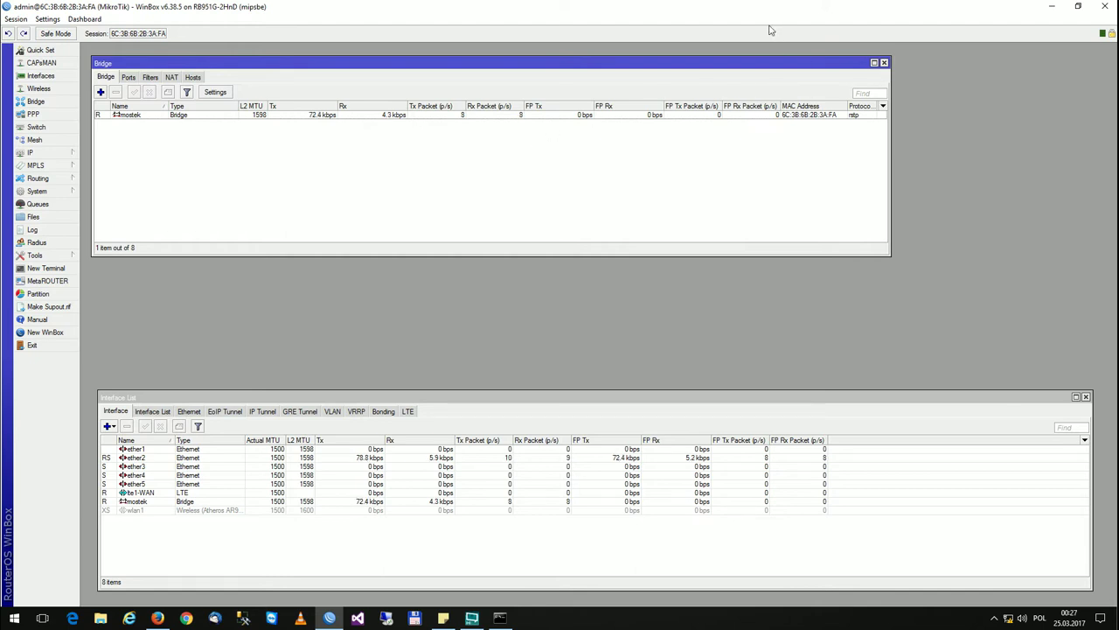
left_click(884, 63)
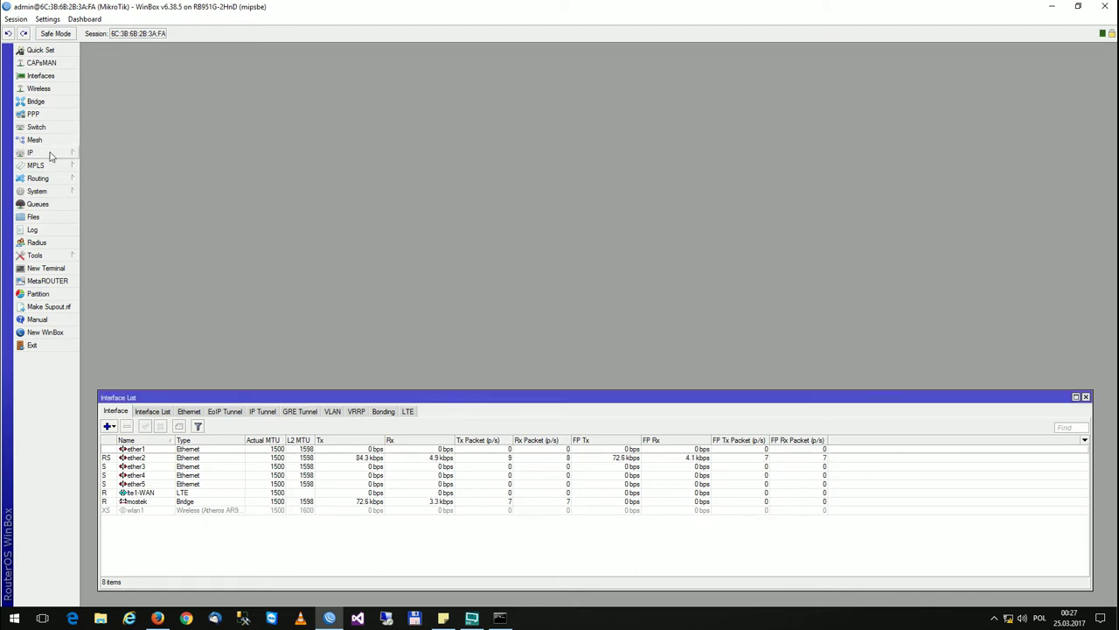
Assign the IP address 192.168.10.1/24 to the mostek bridge interface and close the address list
left_click(51, 154)
left_click(101, 179)
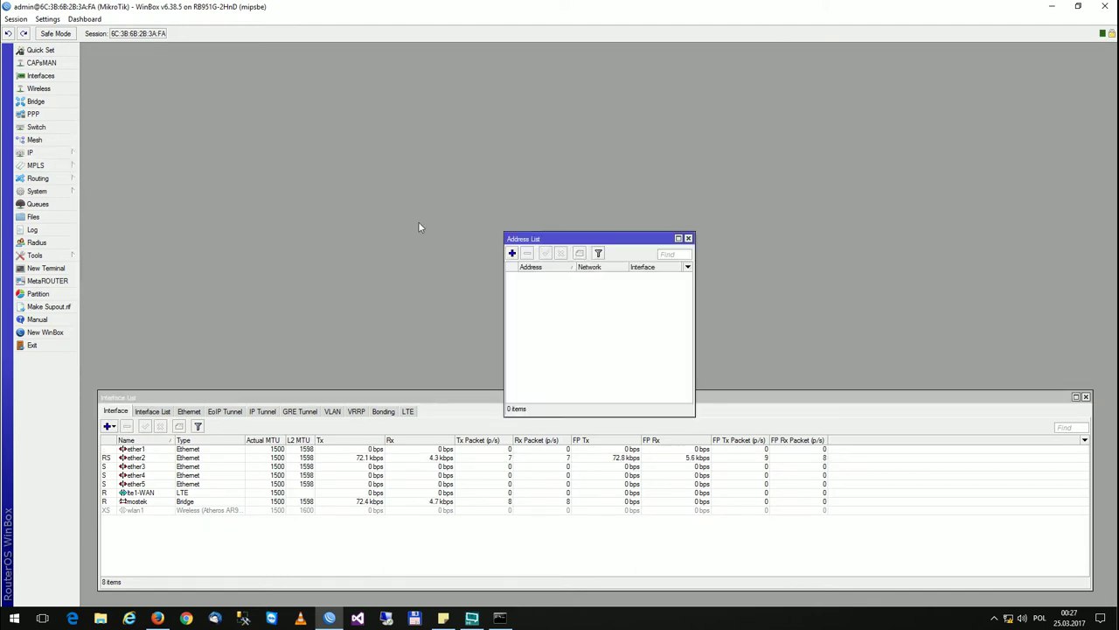
left_click(511, 253)
type("1")
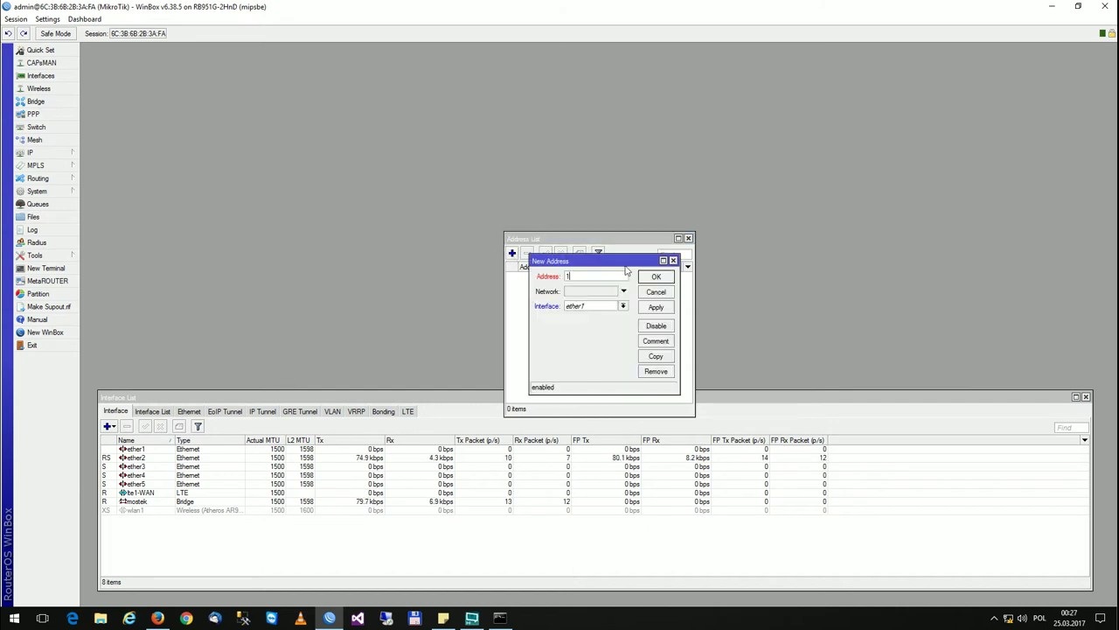
type("92.168.10.1/24")
left_click(621, 305)
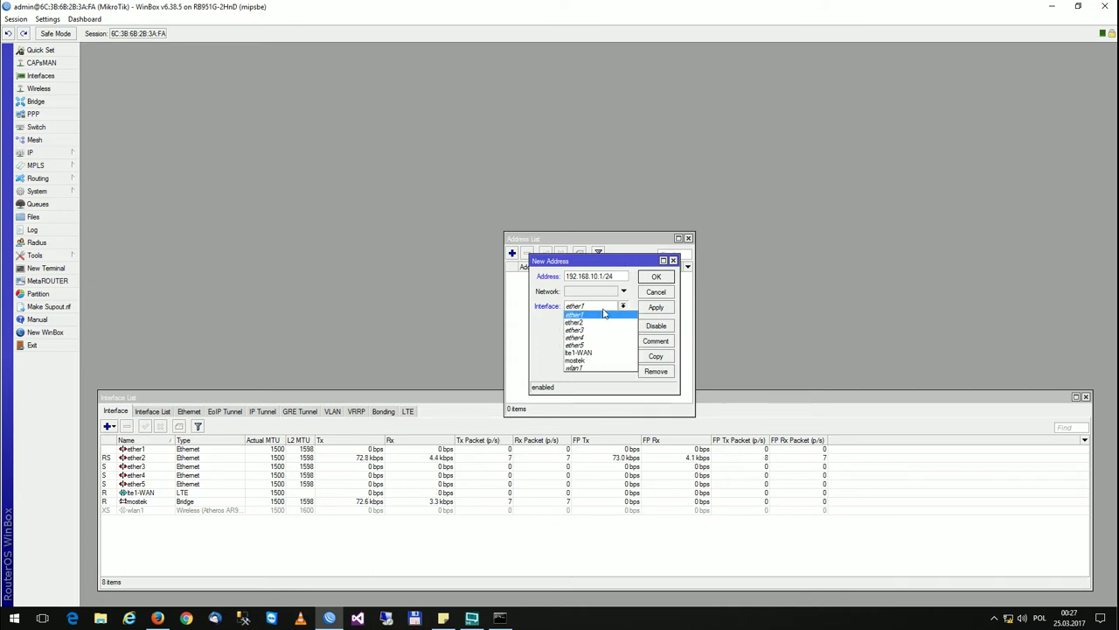
left_click(591, 365)
left_click(656, 307)
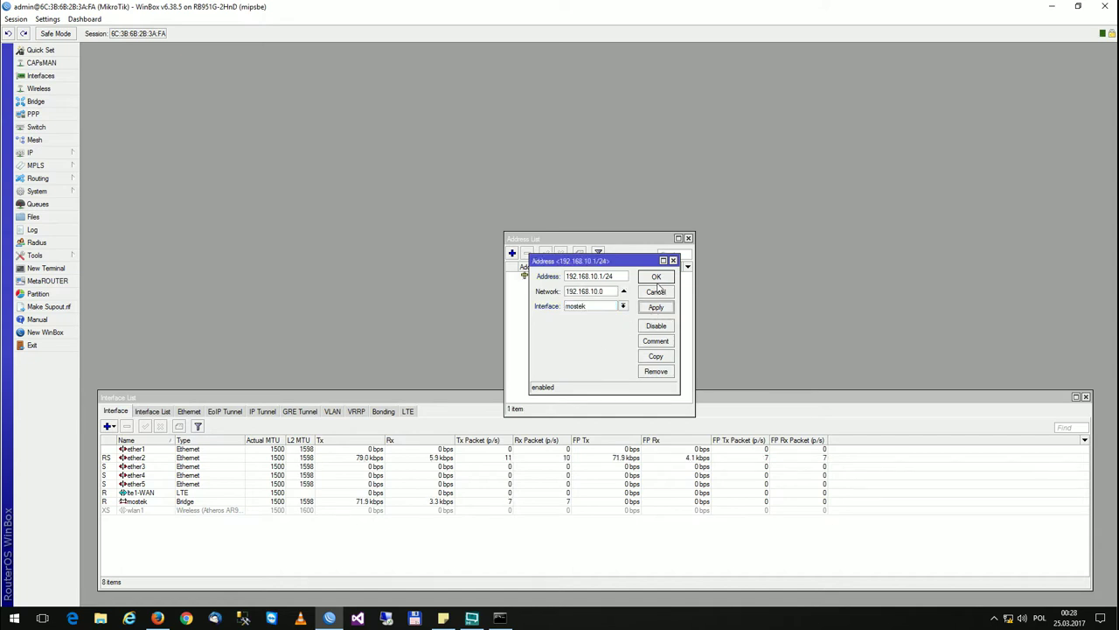
left_click(656, 277)
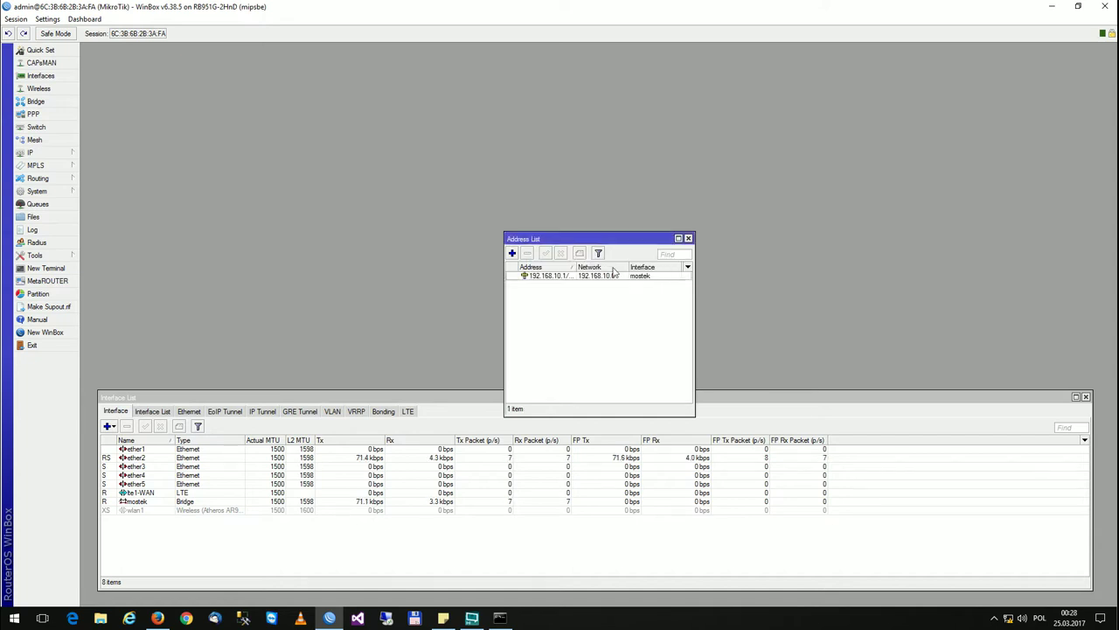
left_click(688, 238)
Run DHCP Setup for a server on the mostek interface, accepting the proposed network, gateway, address pool, DNS and lease settings
left_click(35, 152)
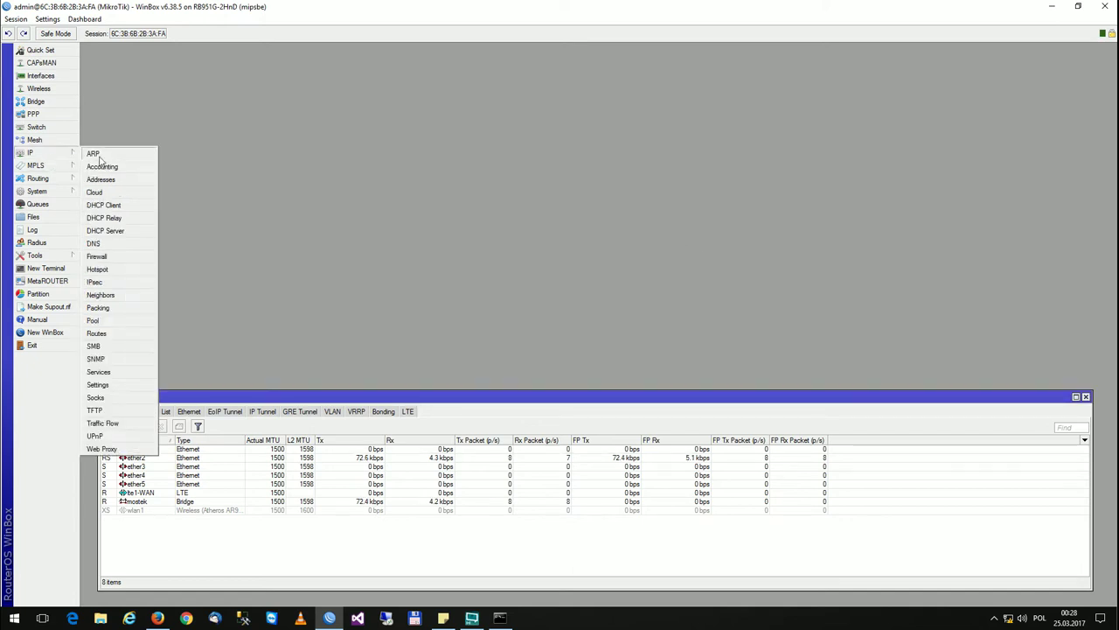
left_click(115, 230)
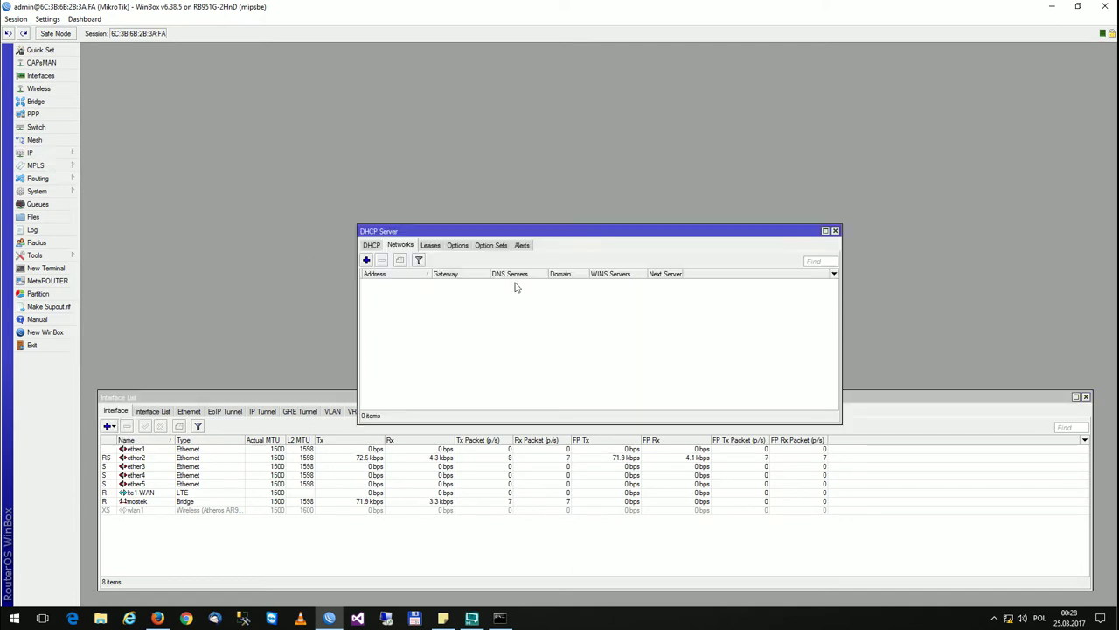
left_click(371, 245)
left_click(517, 261)
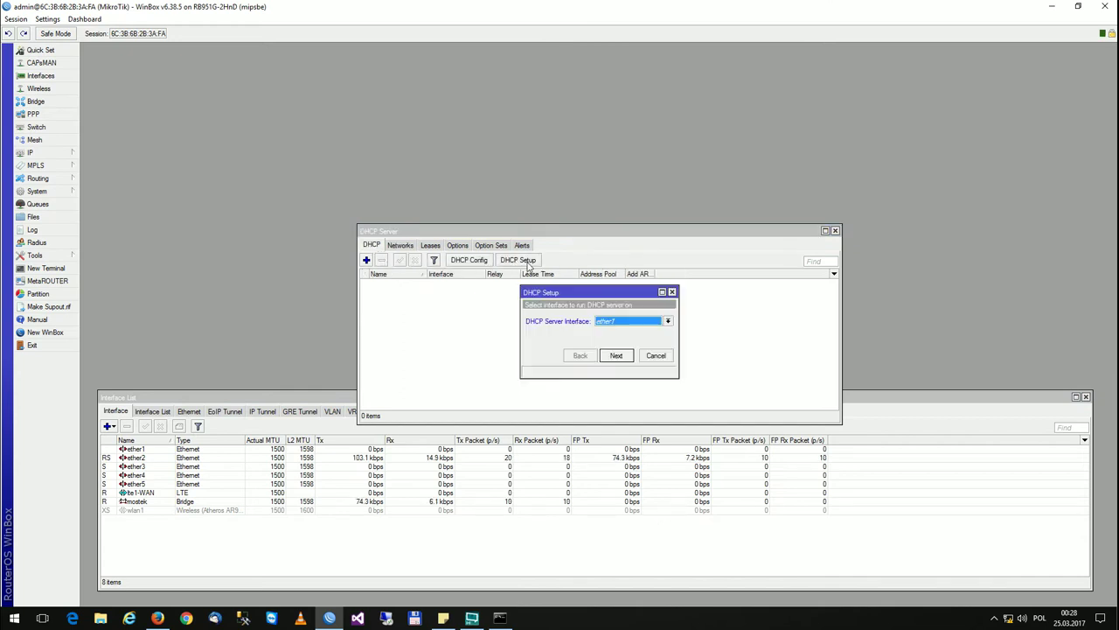
left_click(629, 322)
left_click(614, 376)
left_click(623, 357)
left_click(626, 359)
left_click(617, 356)
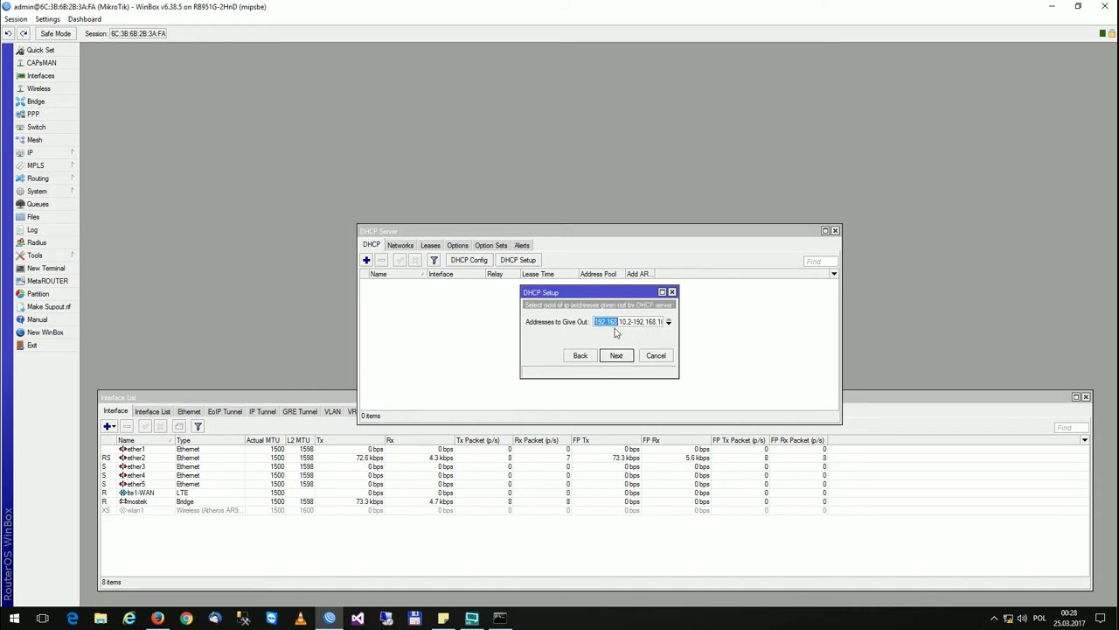
left_click(624, 358)
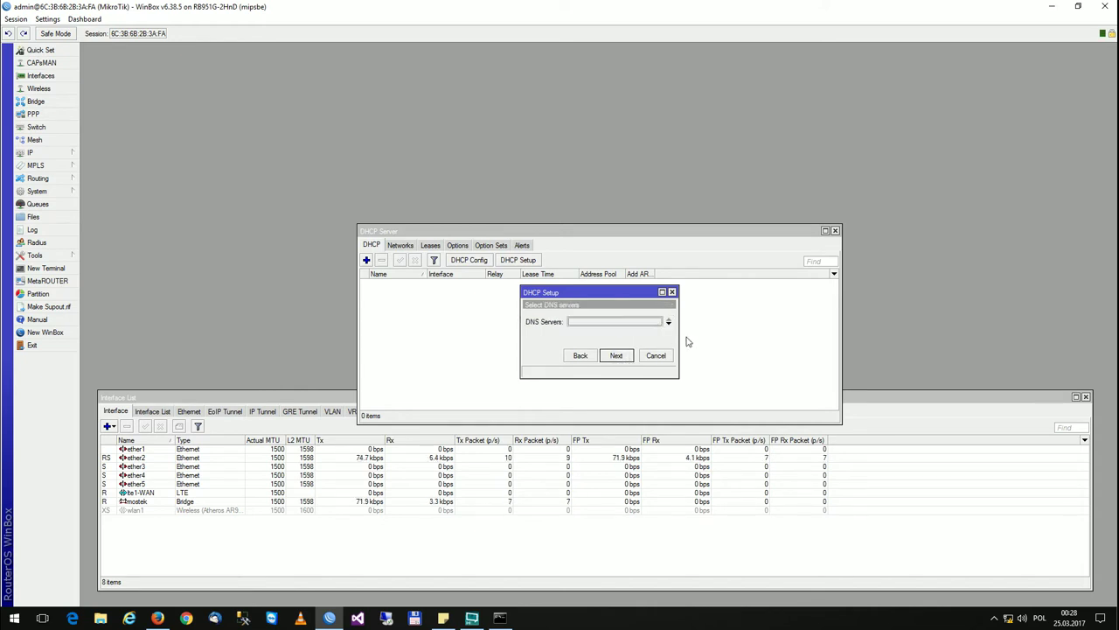
left_click(618, 358)
left_click(619, 358)
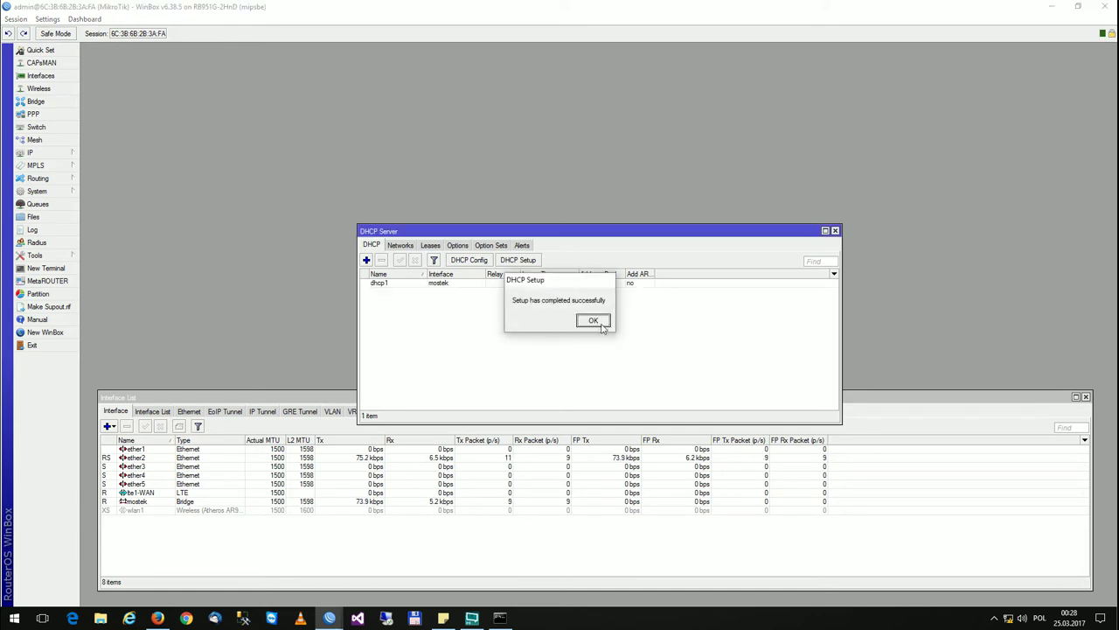
left_click(591, 320)
Set the netmask of the 192.168.10.0/24 DHCP network to 24 and close the DHCP server settings
left_click(403, 245)
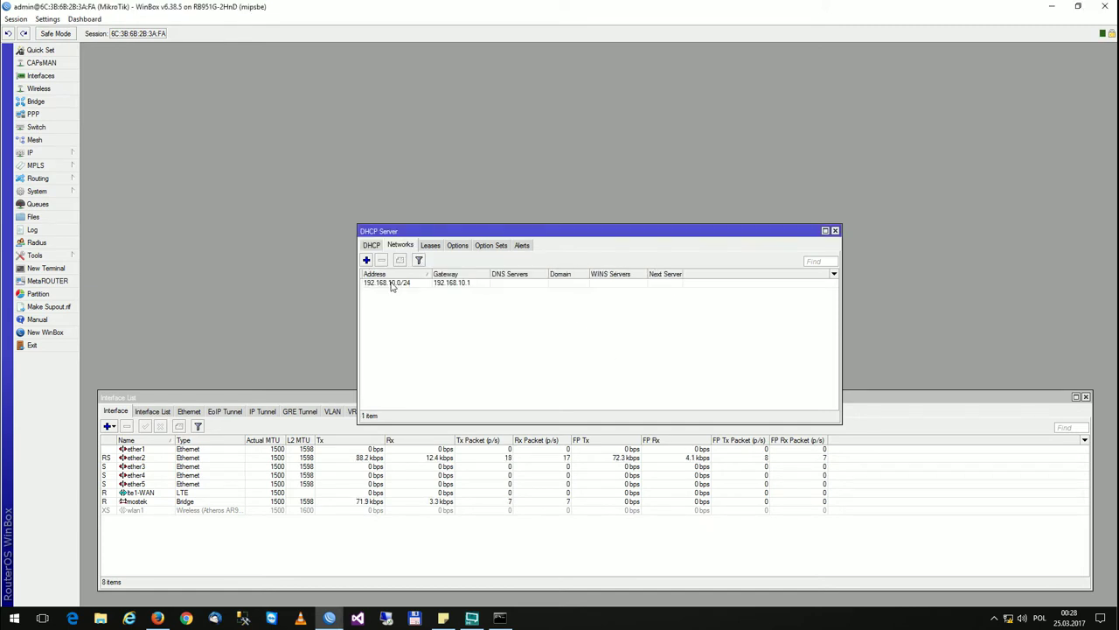
double_click(387, 283)
left_click(591, 277)
type("24")
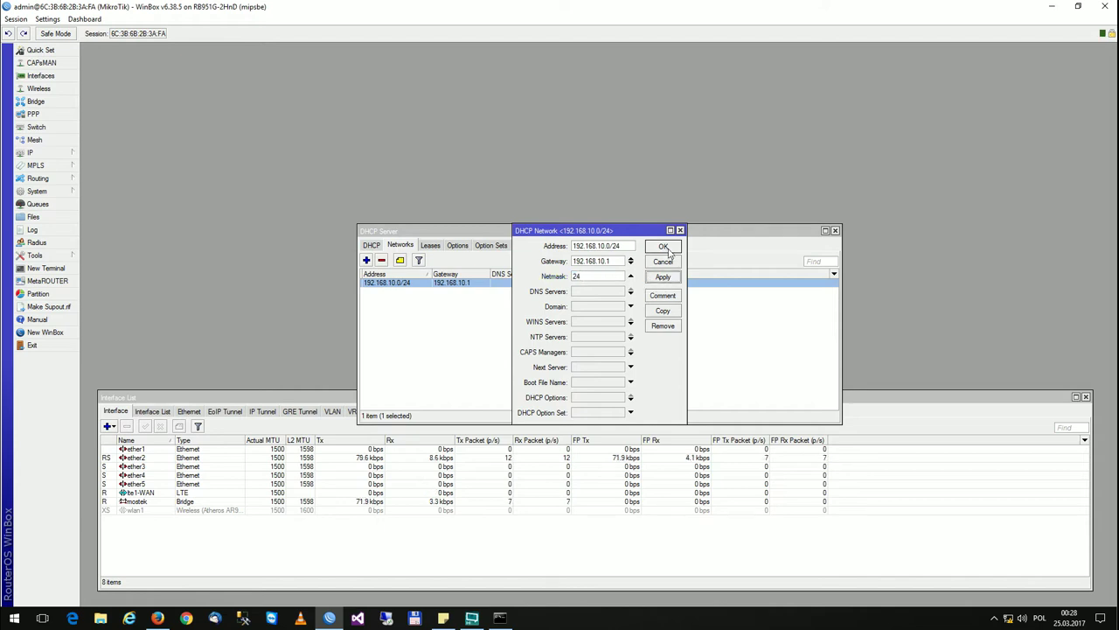
left_click(670, 247)
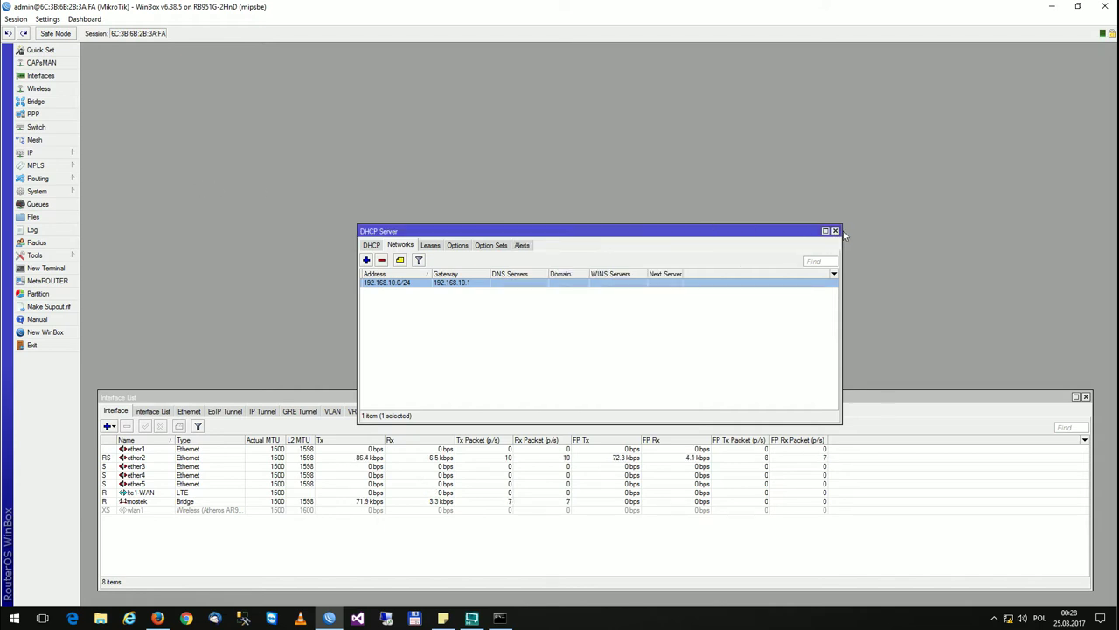
left_click(835, 231)
Add a DHCP client on the lte1-WAN interface with peer DNS, peer NTP and the default route enabled
left_click(74, 154)
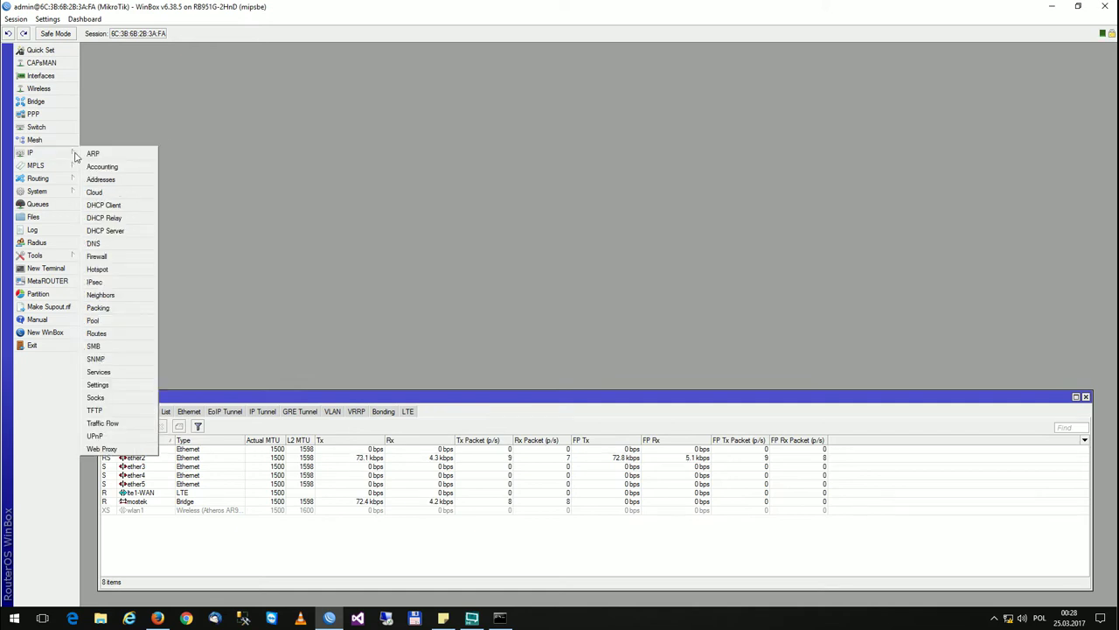
left_click(105, 203)
left_click(475, 263)
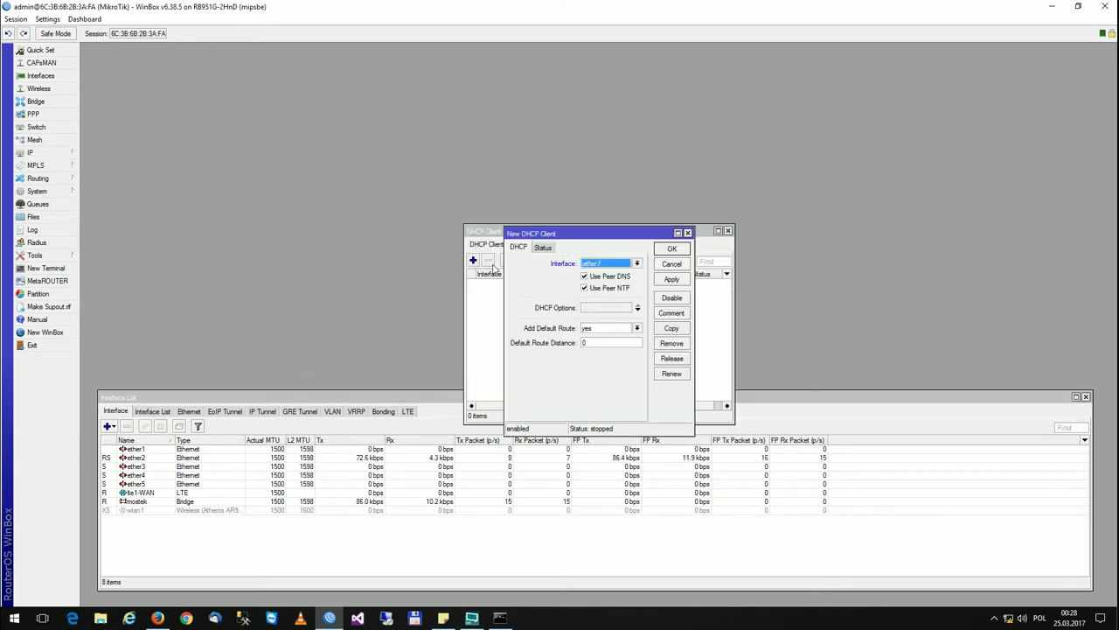
left_click(604, 265)
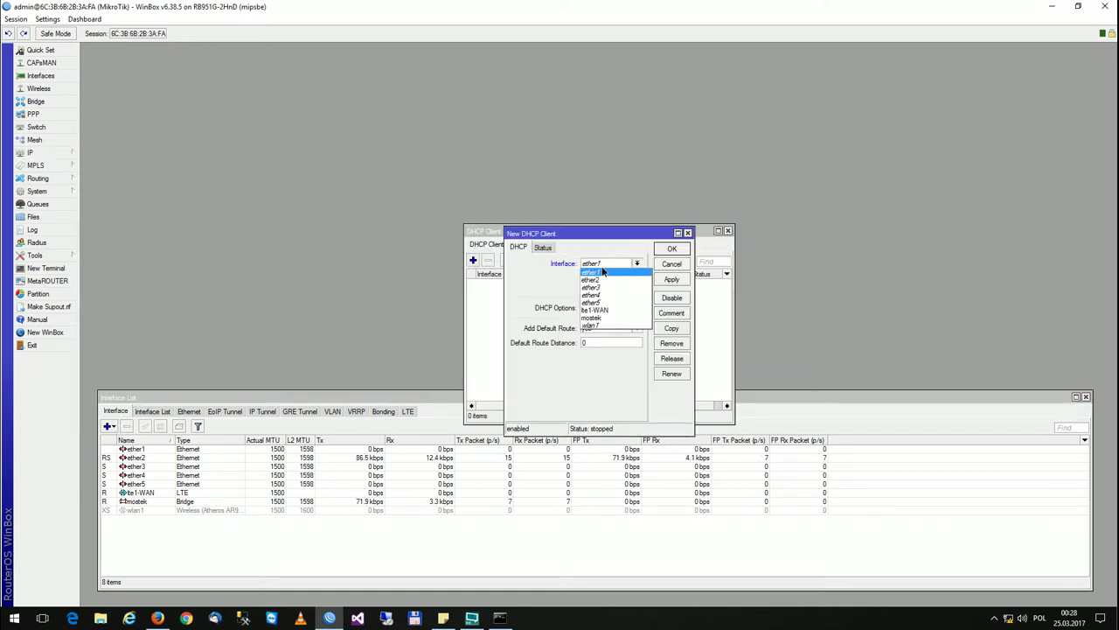
left_click(608, 313)
left_click(672, 279)
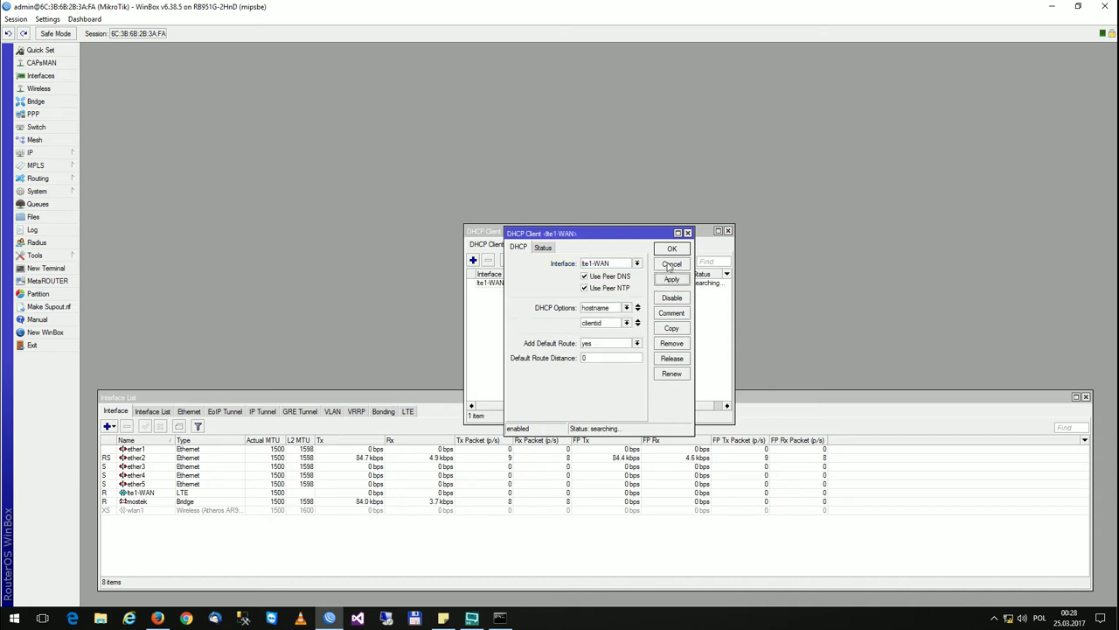
Confirm the DHCP client settings for lte1-WAN and close the DHCP client list
left_click(672, 250)
left_click_drag(612, 231, 536, 167)
left_click(651, 167)
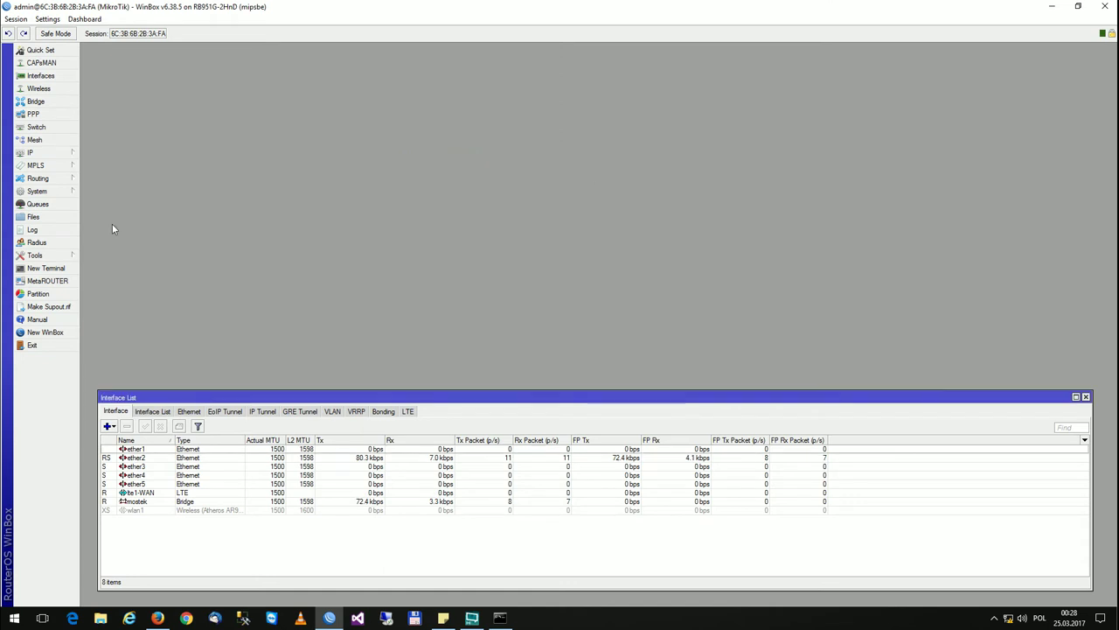
Start a new firewall NAT rule in the srcnat chain with lte1-WAN as the outgoing interface
left_click(58, 153)
left_click(122, 256)
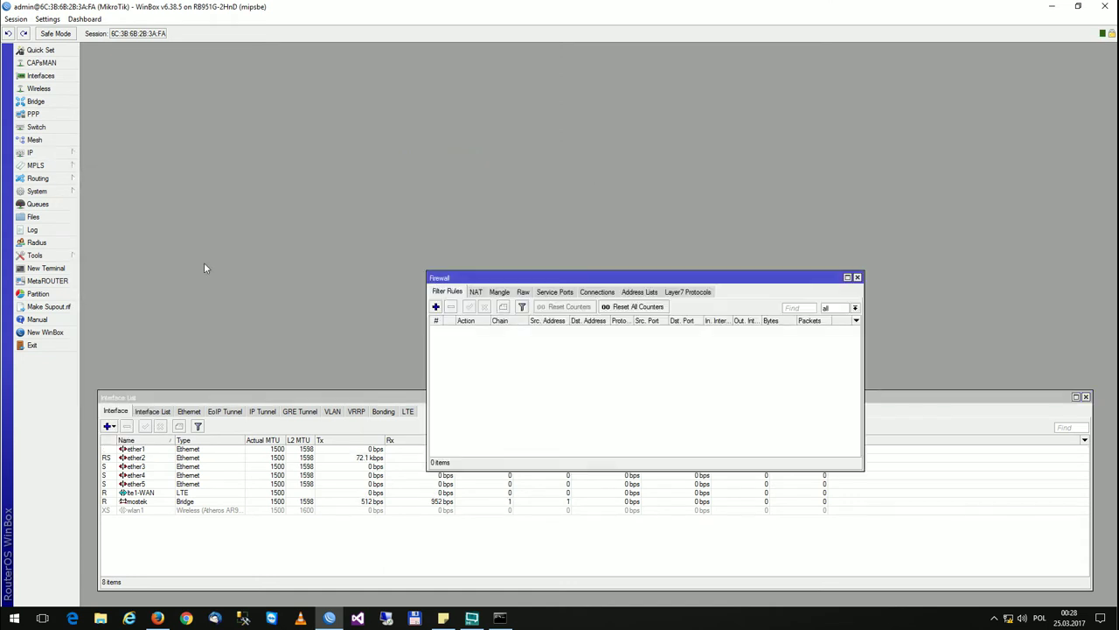
left_click(475, 292)
left_click(435, 306)
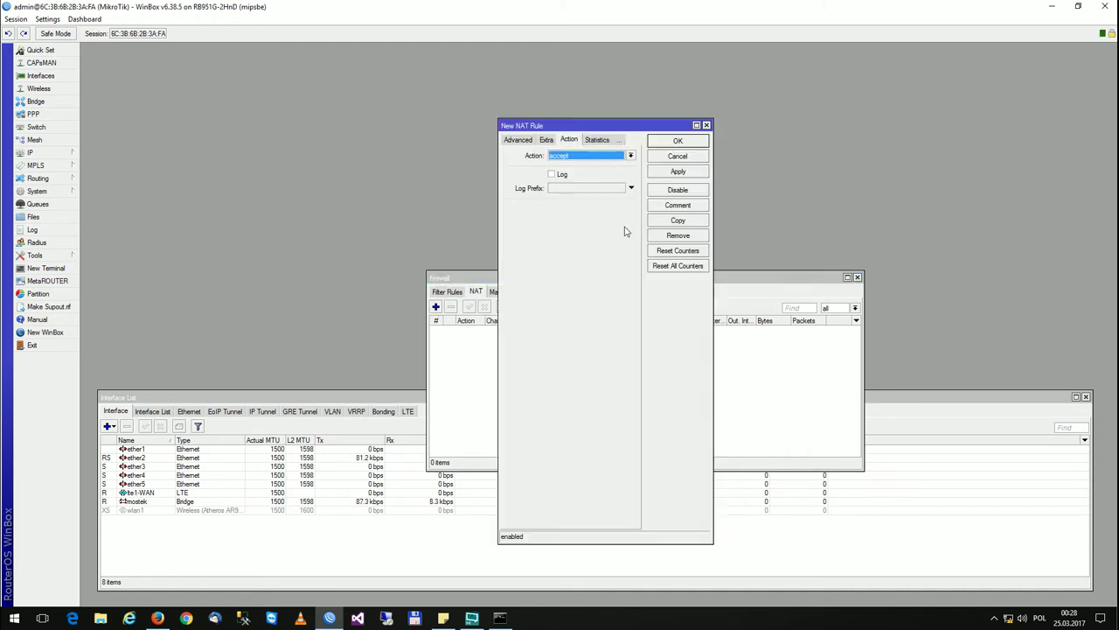
left_click(507, 142)
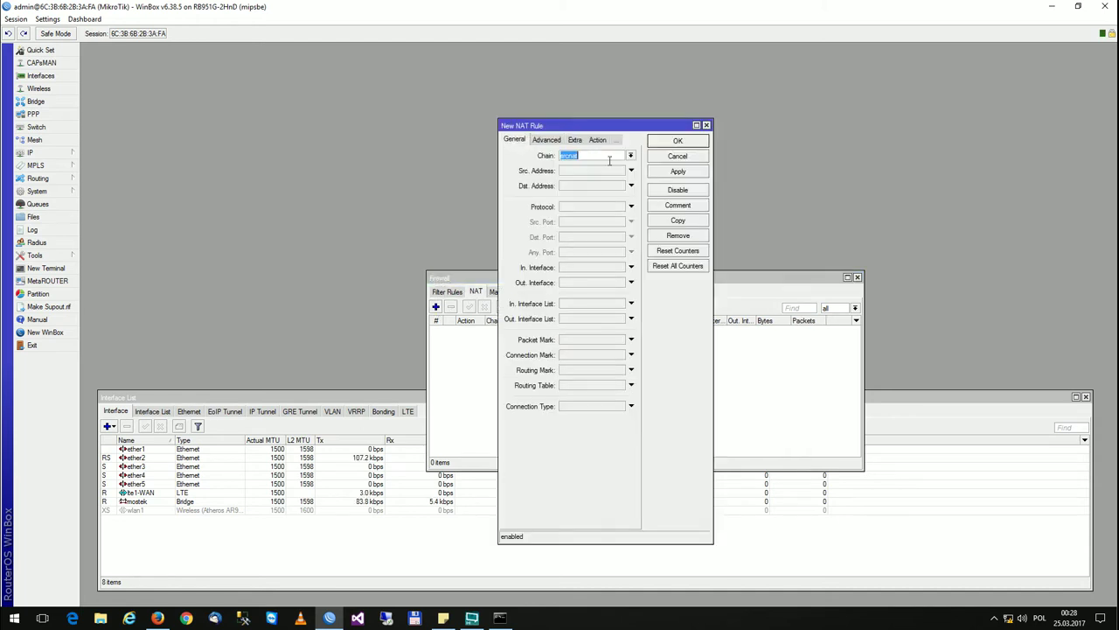
left_click(590, 283)
left_click(618, 282)
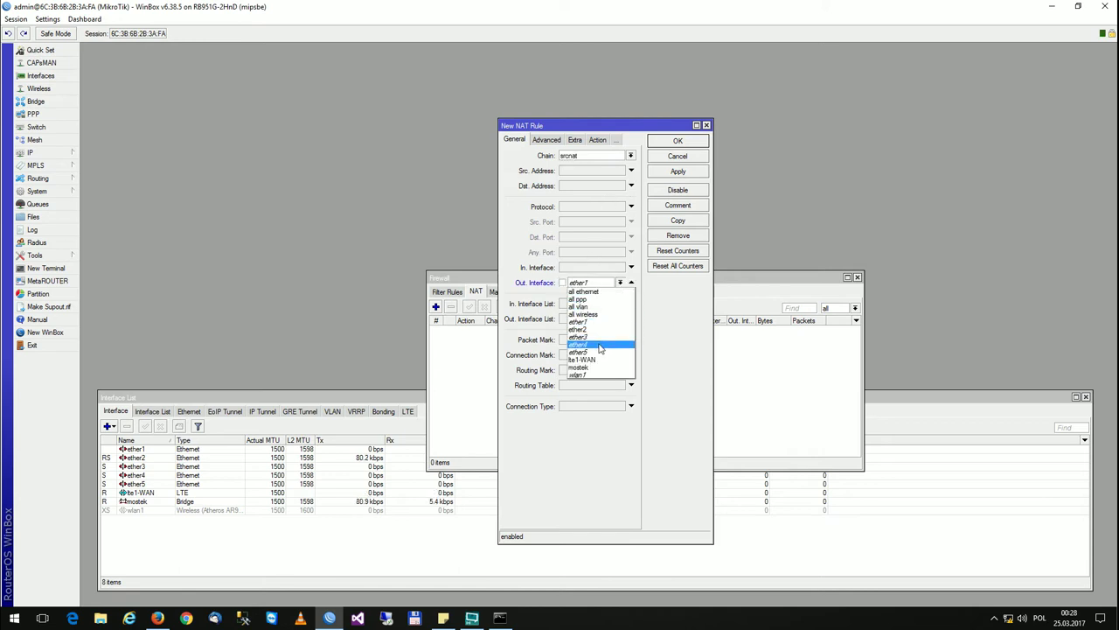
left_click(596, 359)
Set the NAT rule's action to masquerade, save the rule and close the firewall settings
left_click(595, 140)
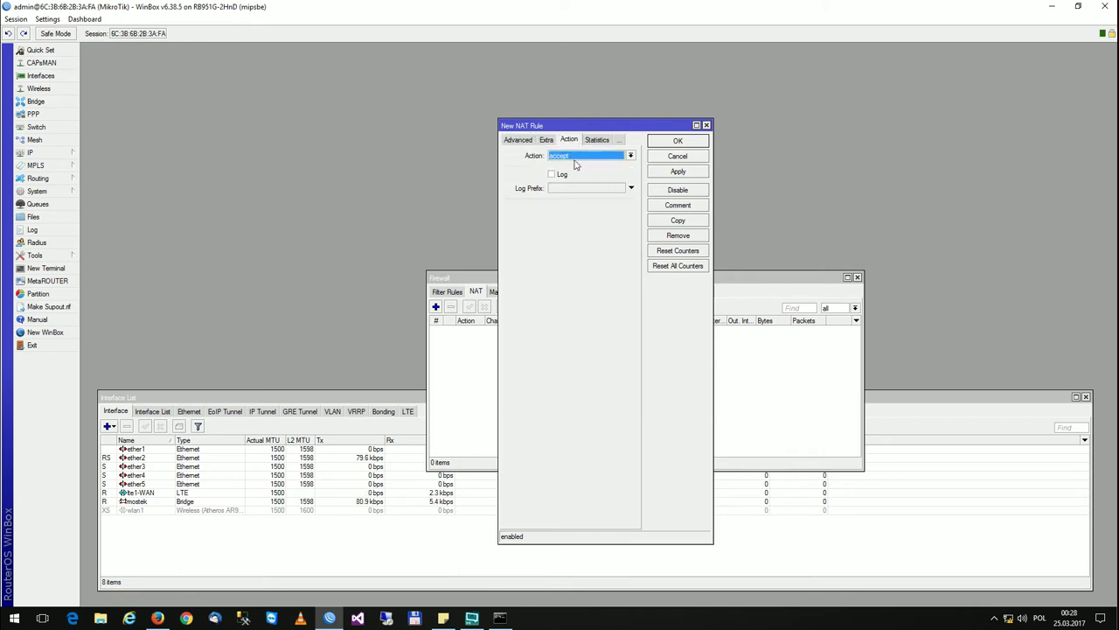
left_click(576, 157)
left_click(576, 210)
left_click(677, 172)
left_click(677, 141)
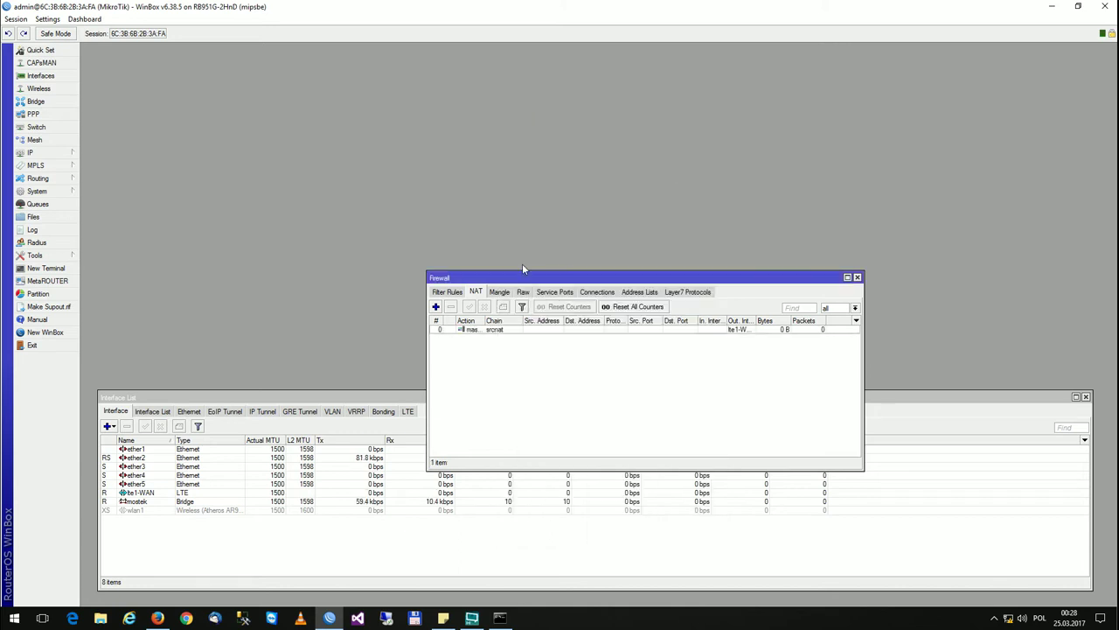
left_click(464, 292)
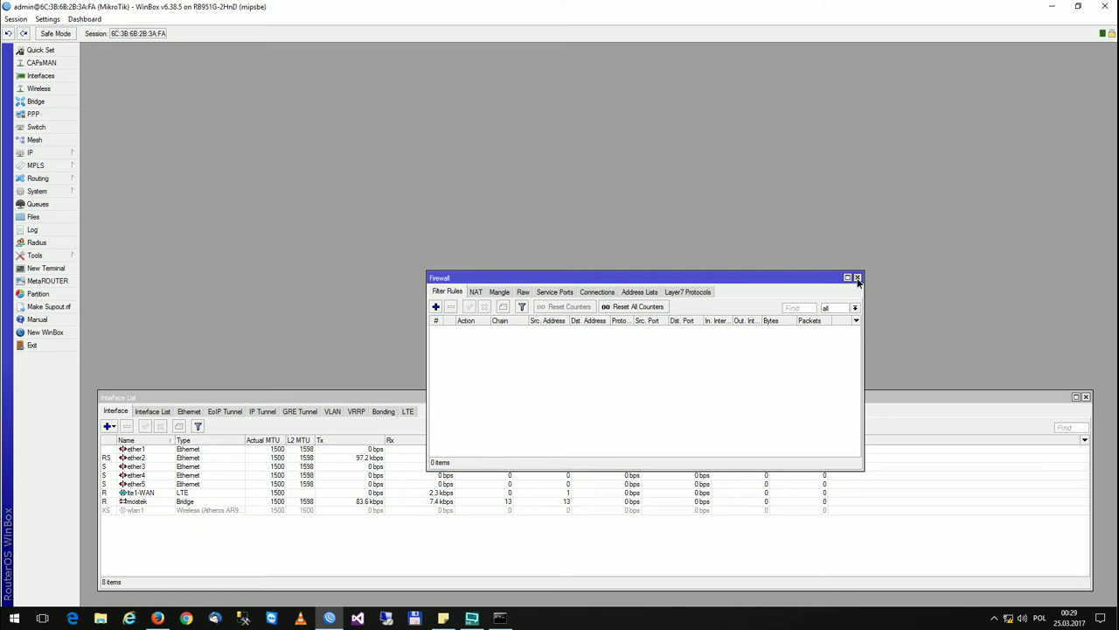
left_click(857, 276)
Check the IP route list for the default route through lte1-WAN, and close the list
left_click(35, 152)
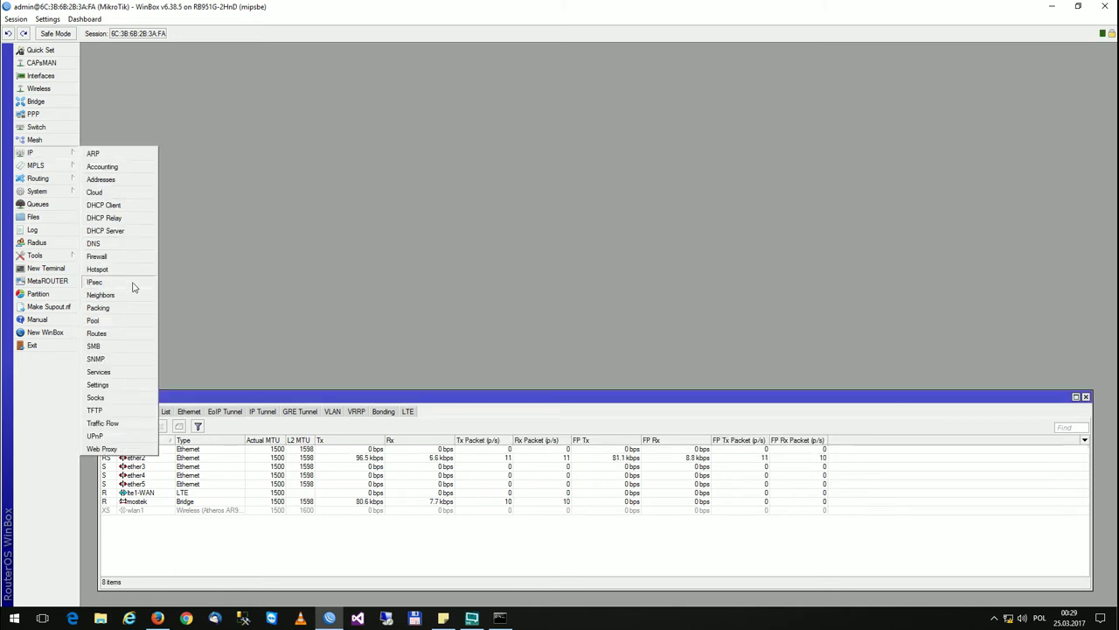
left_click(104, 333)
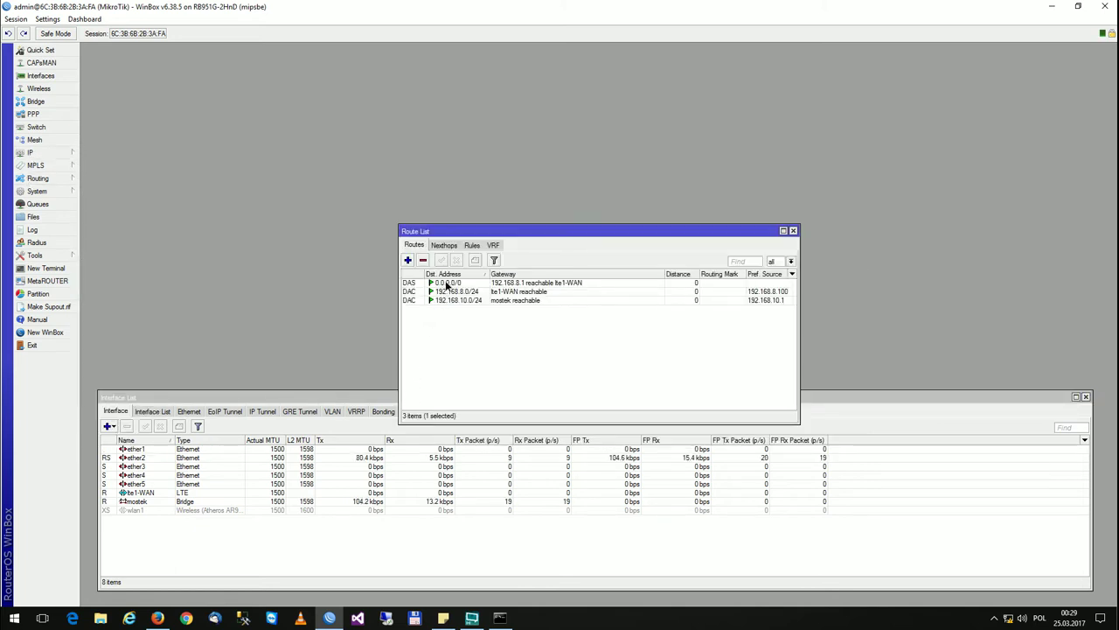
left_click(444, 283)
left_click(793, 231)
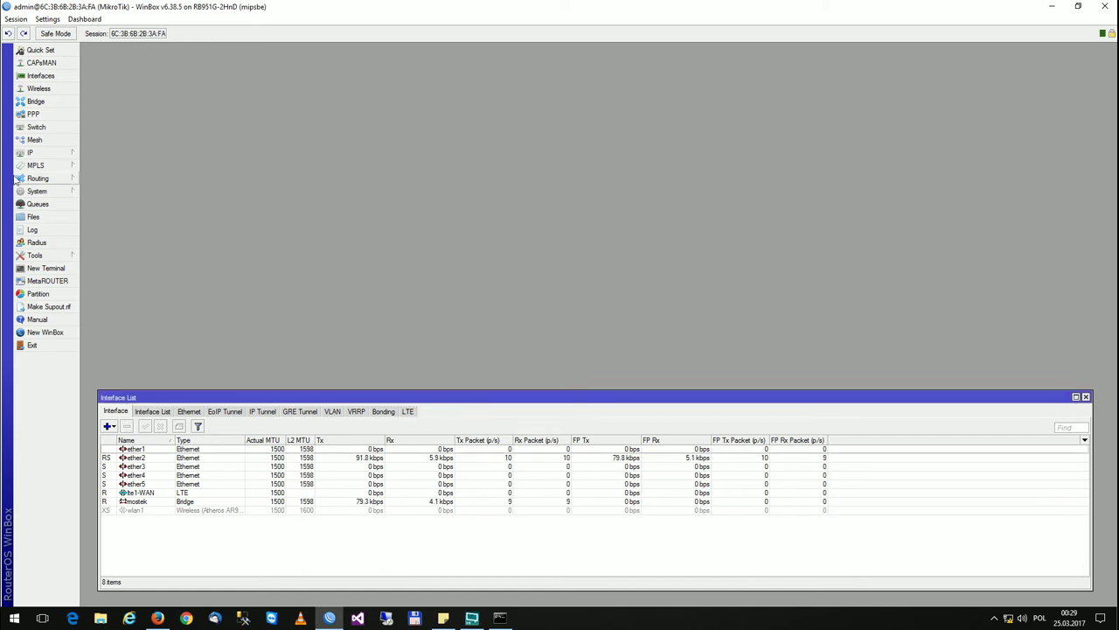
Set the wlan1 wireless interface to ap bridge mode, band 2GHz-B/G/N, channel width 20/40MHz eC and frequency auto
left_click(38, 89)
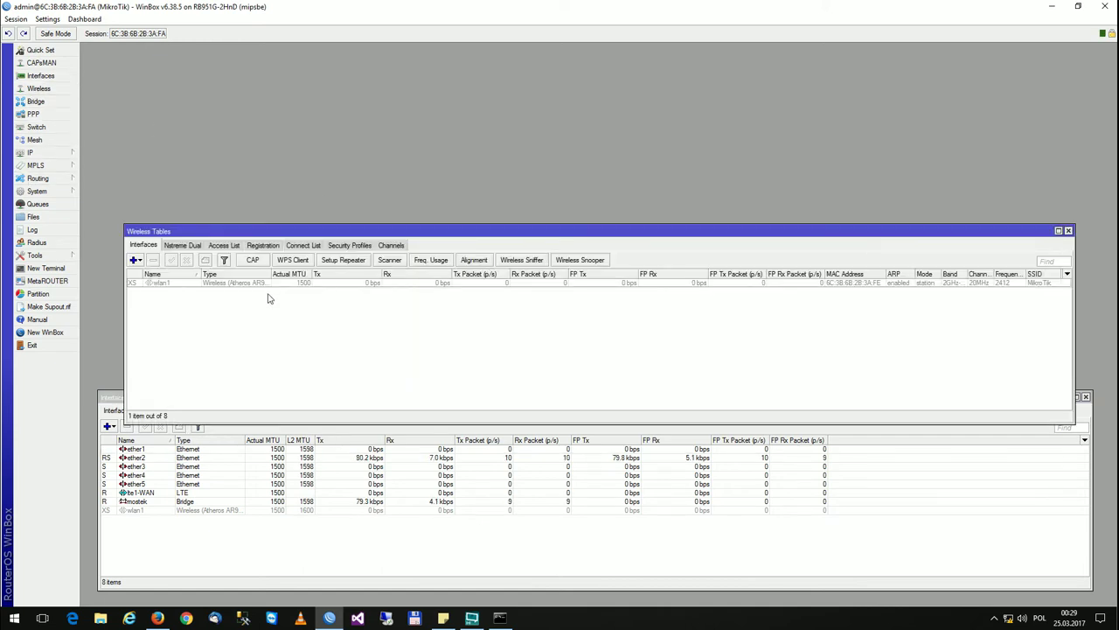
left_click_drag(210, 227, 206, 157)
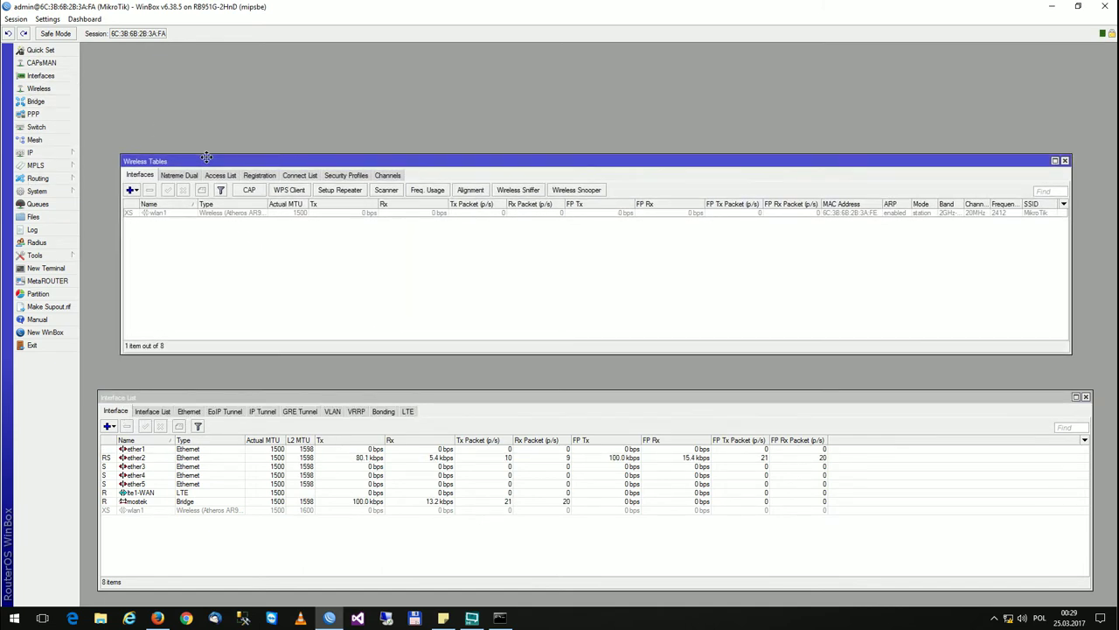
double_click(163, 214)
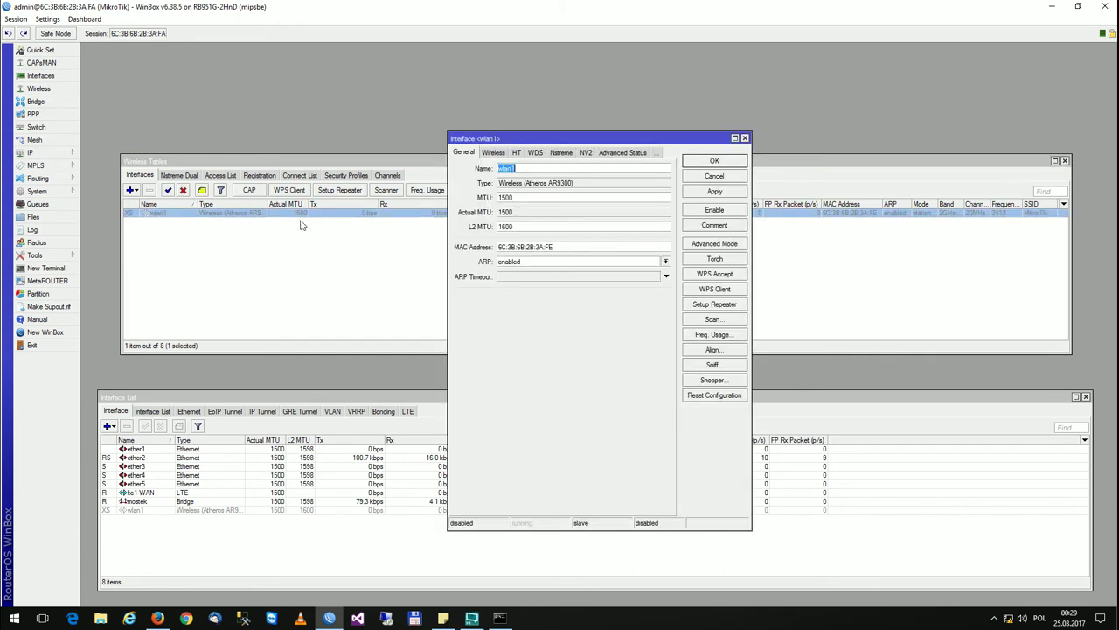
left_click(494, 154)
left_click(576, 170)
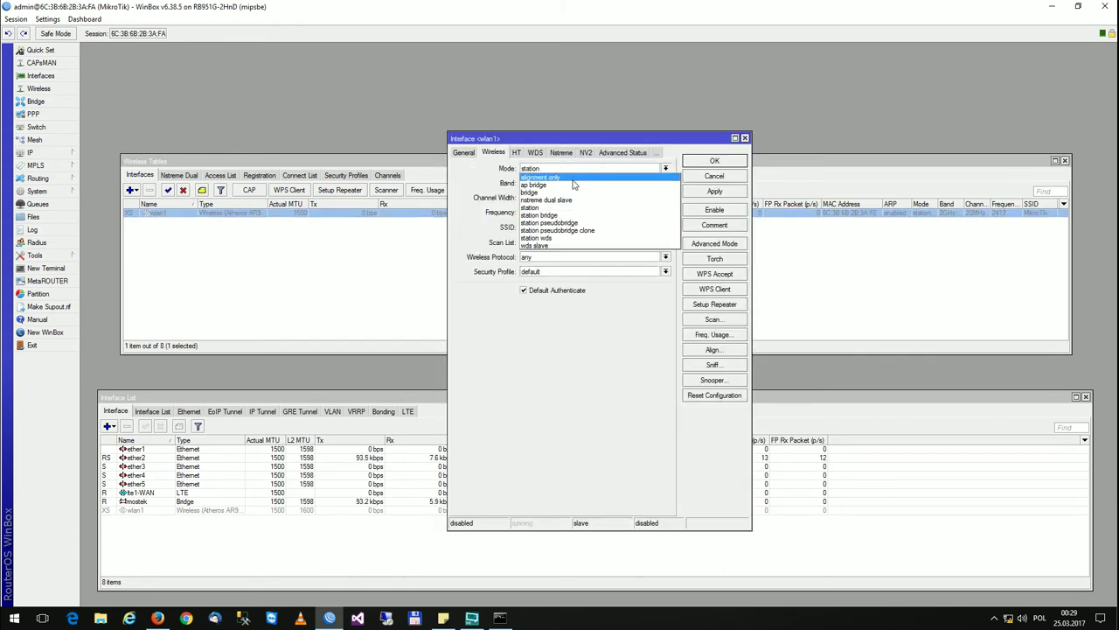
left_click(543, 185)
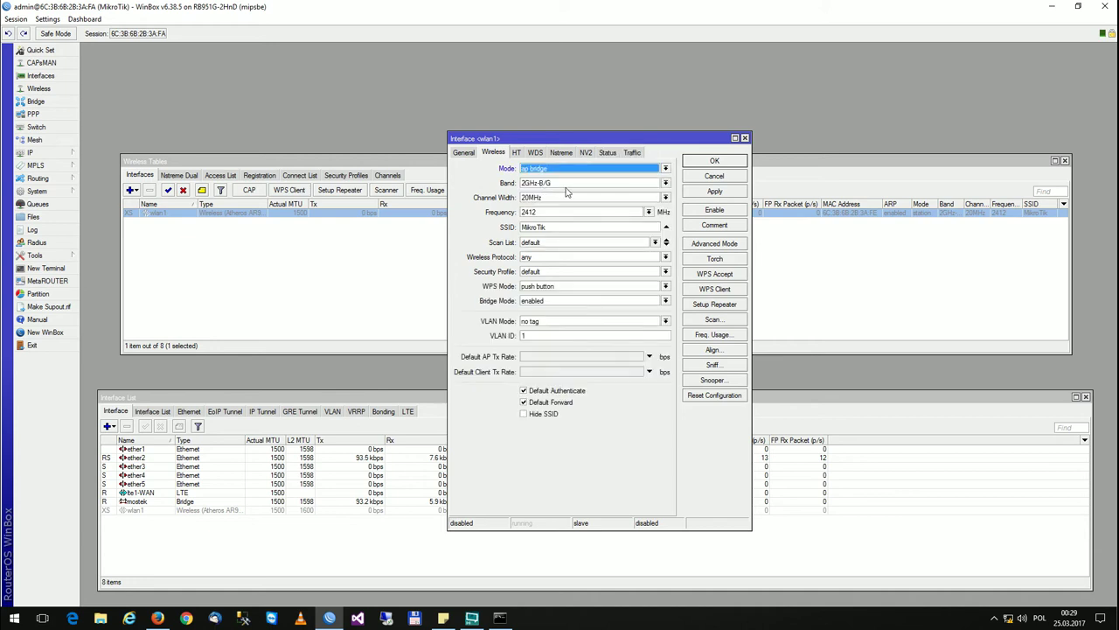
left_click(568, 186)
left_click(553, 224)
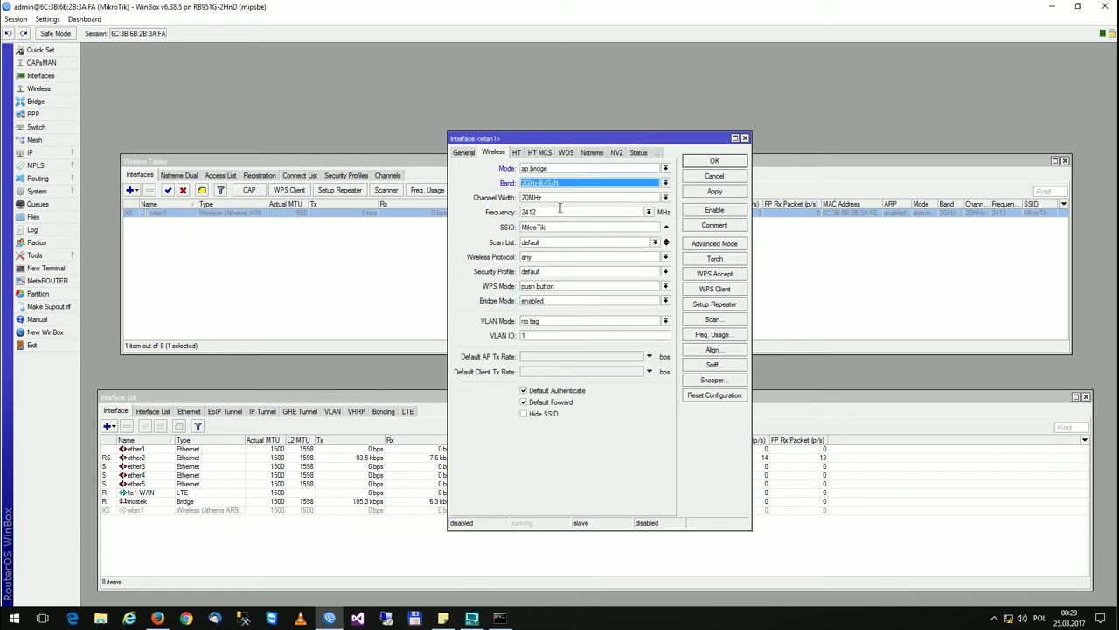
left_click(665, 198)
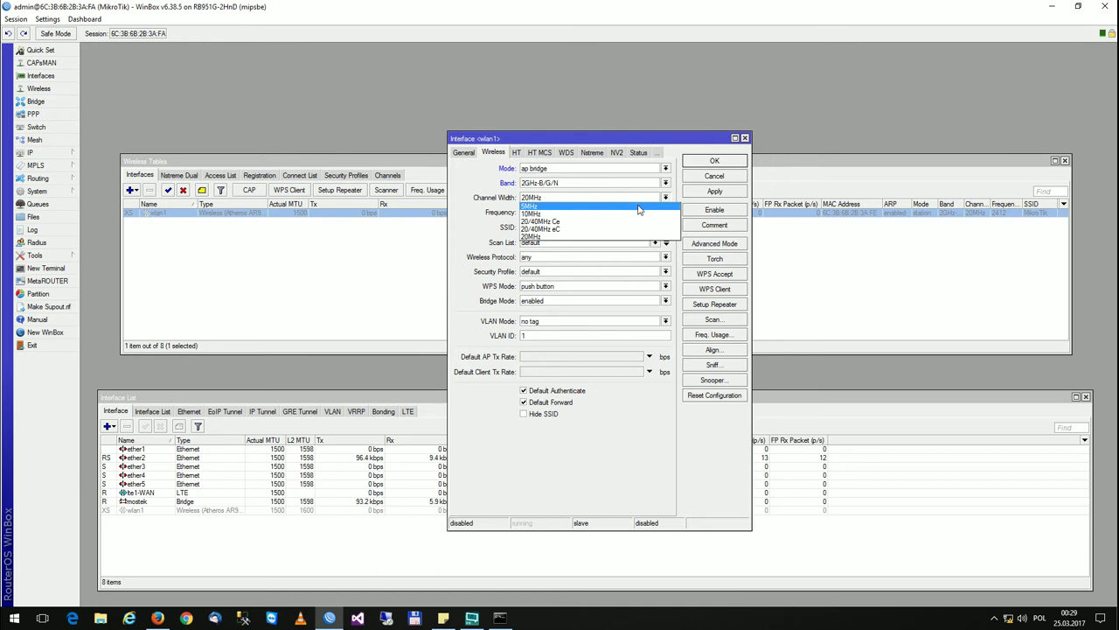
left_click(555, 231)
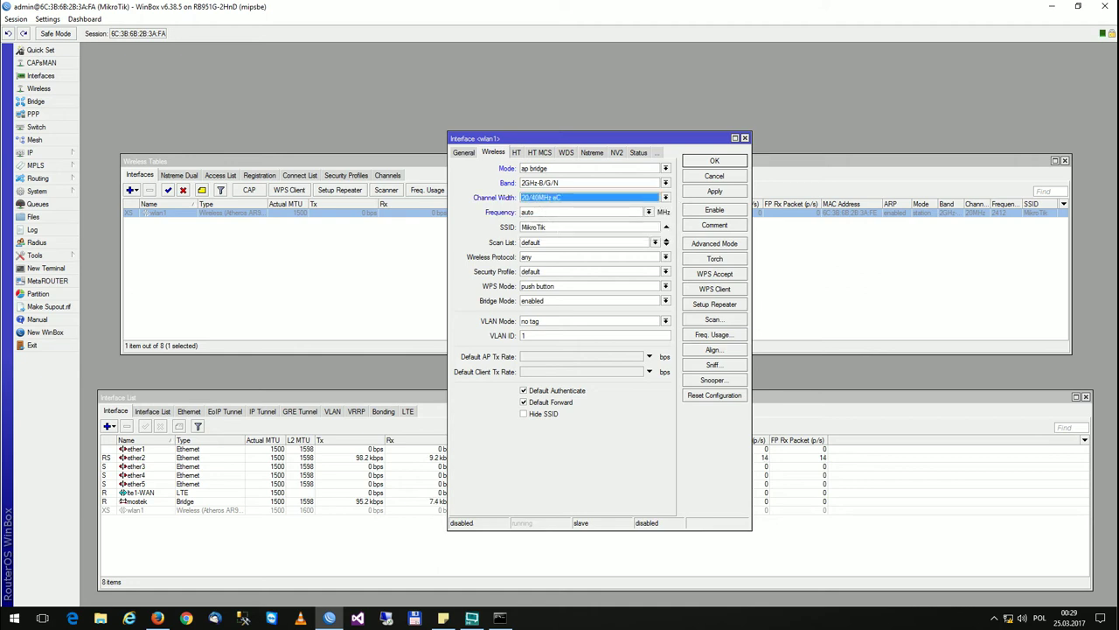
Set the SSID of the wlan1 interface to Test
double_click(537, 227)
type("Test")
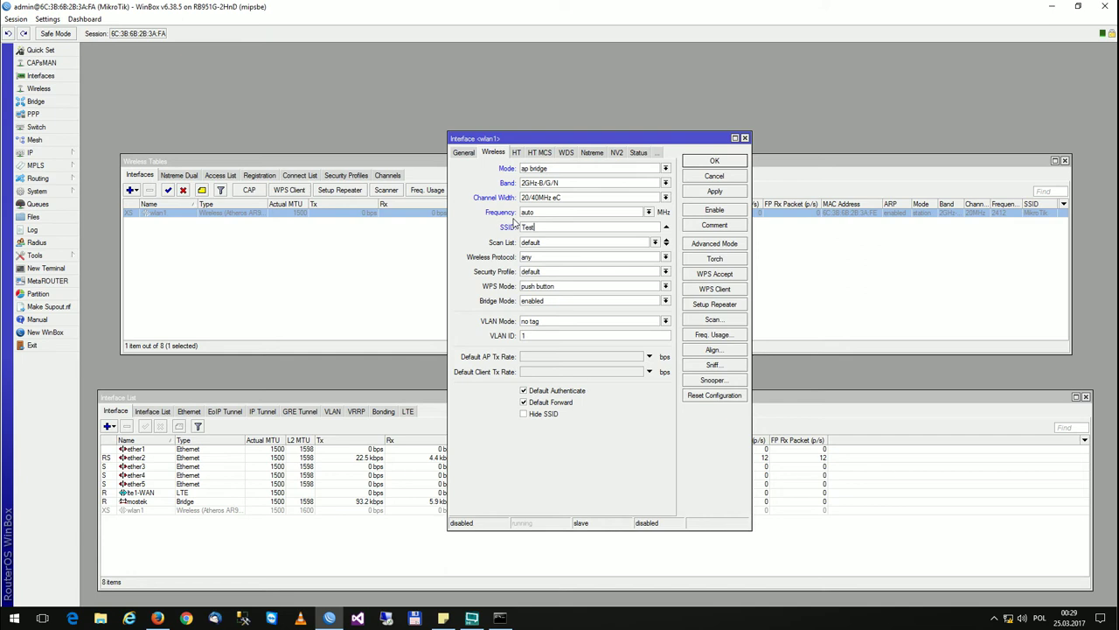
left_click(522, 212)
In wlan1's advanced wireless settings, set the frequency mode to regulatory-domain and the country to poland, and save the interface
left_click(715, 245)
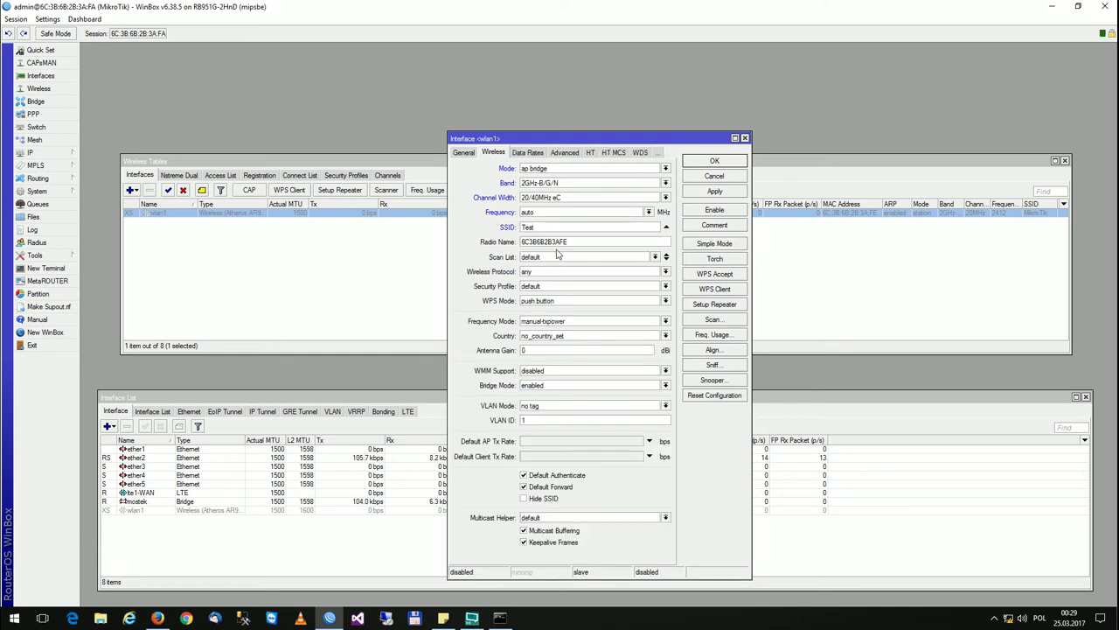
left_click(569, 324)
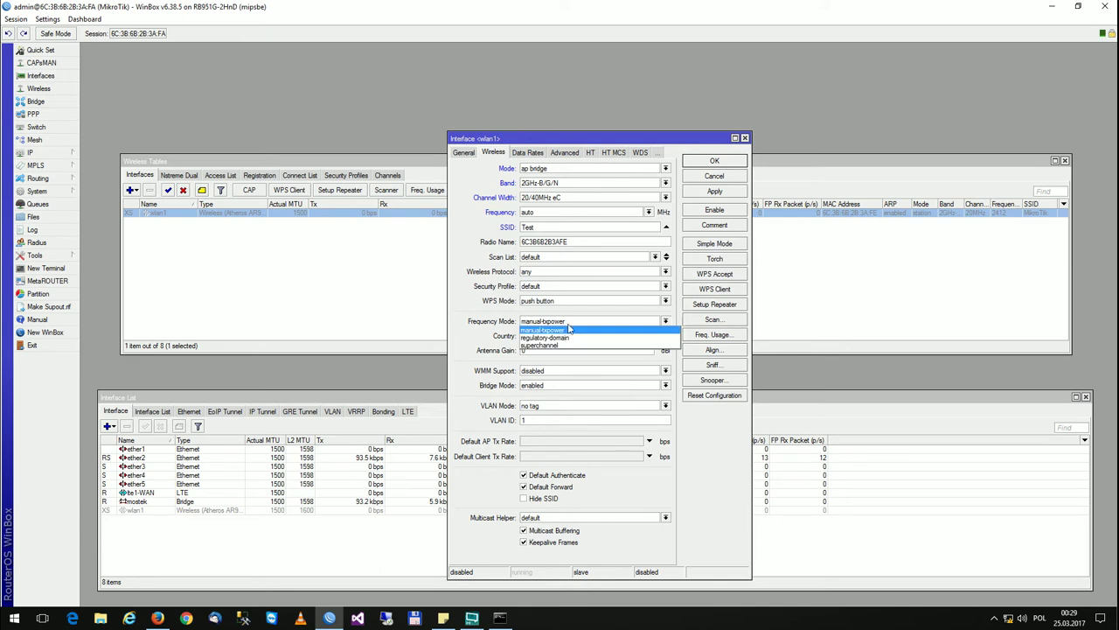
left_click(565, 340)
left_click(558, 339)
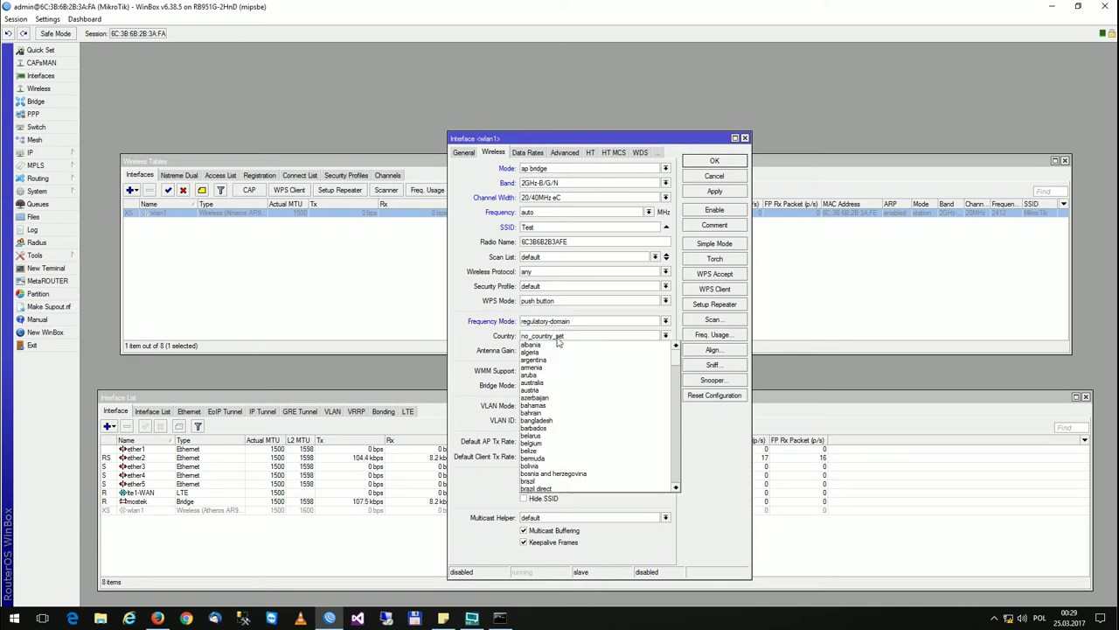
type("peru")
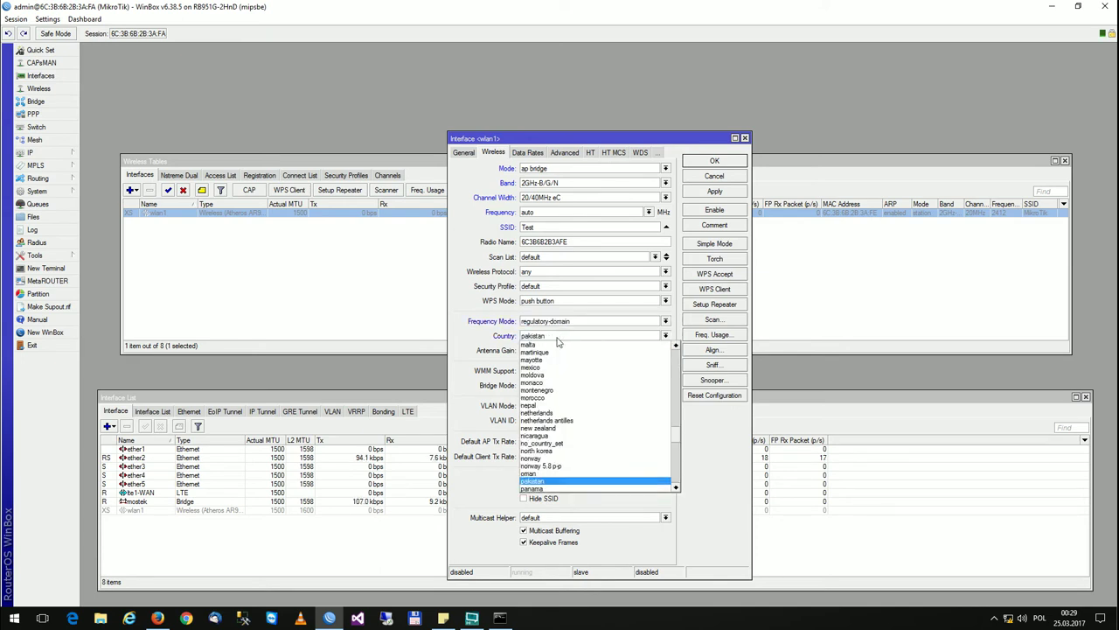
key("Down")
key("Down")
key("Return")
left_click(550, 351)
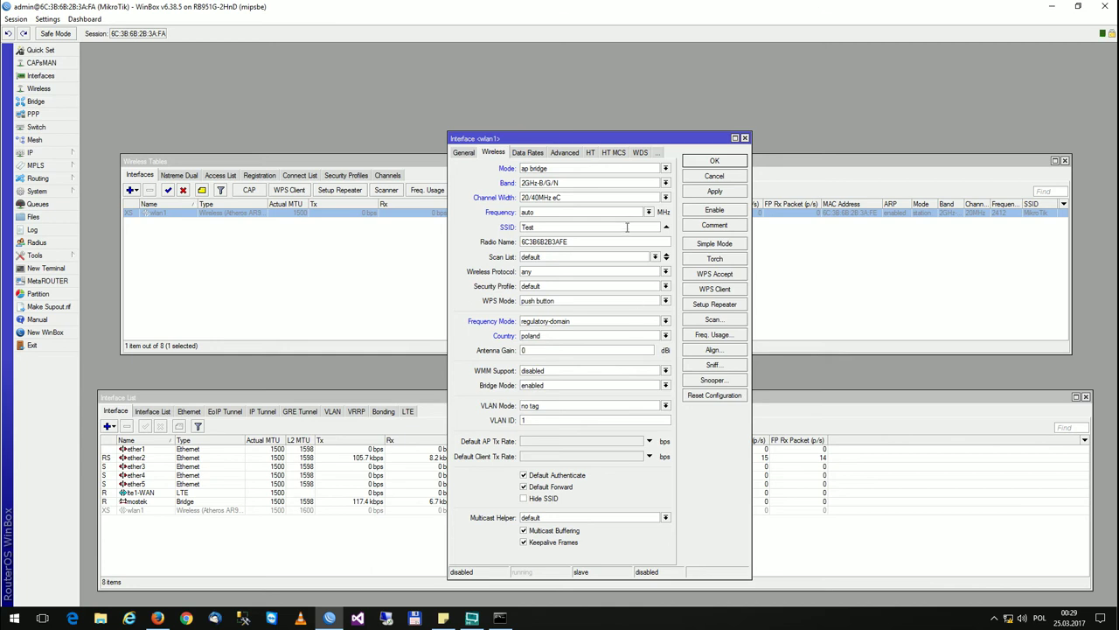
left_click(714, 192)
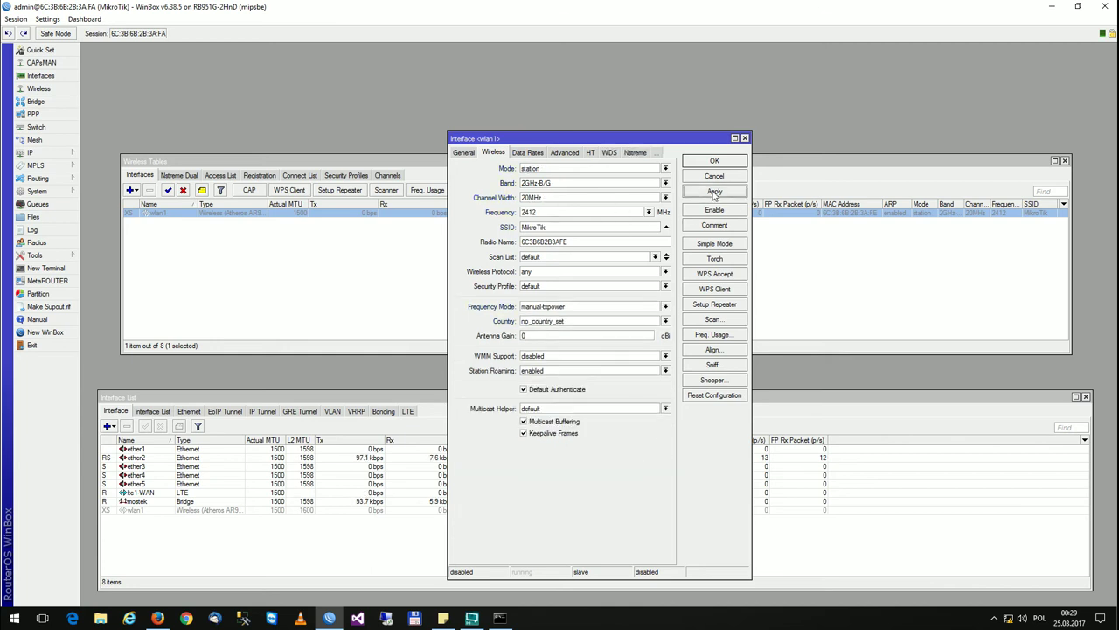
left_click(551, 287)
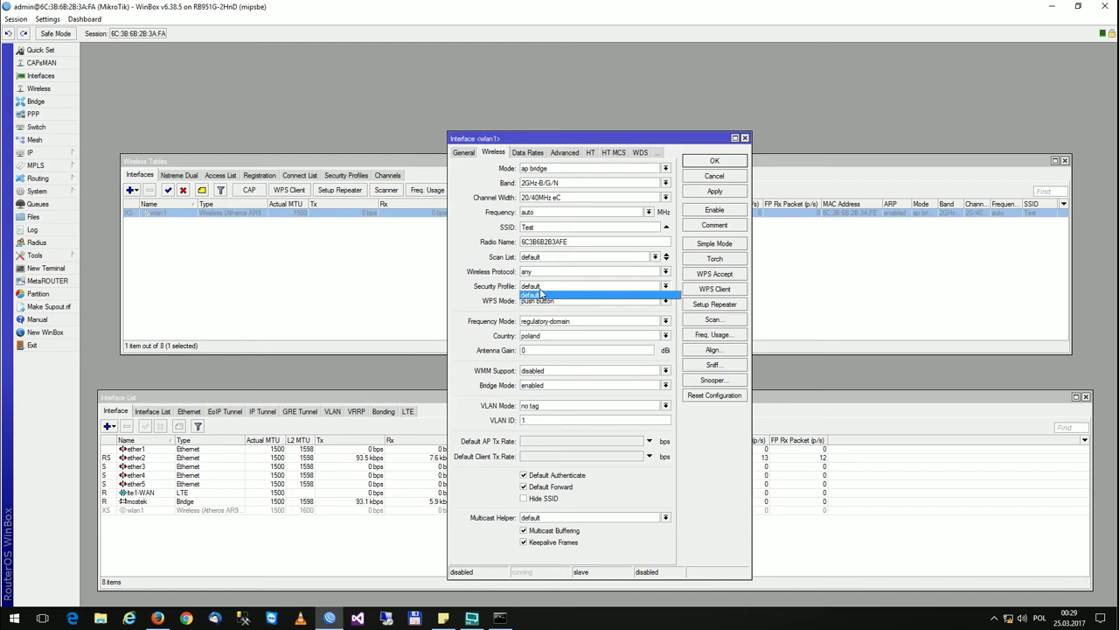
left_click(717, 165)
left_click(719, 163)
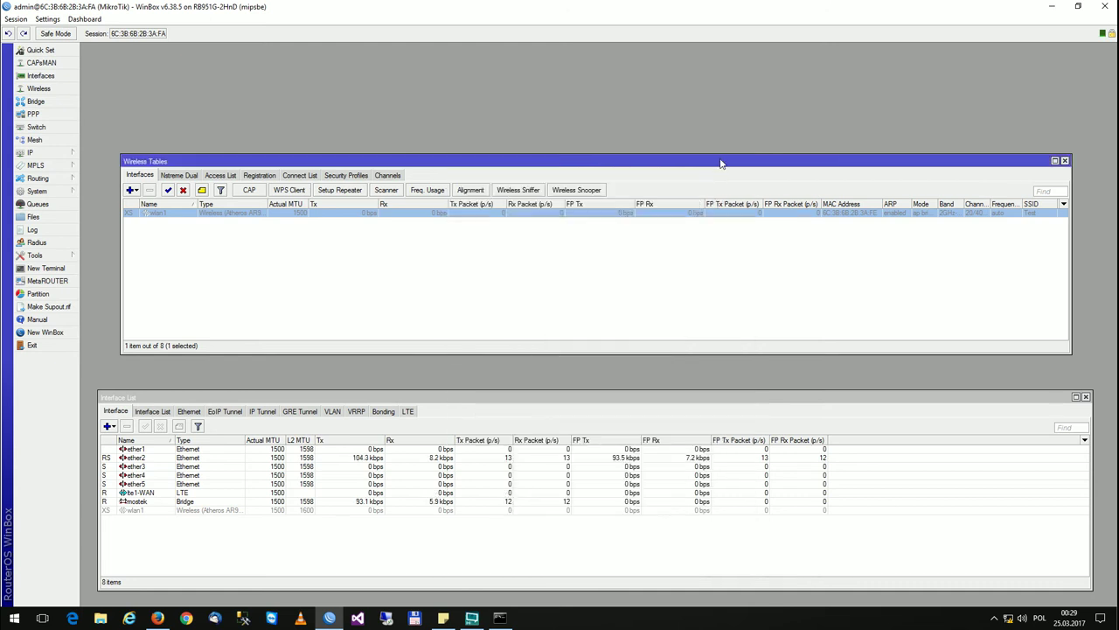
Create a wireless security profile named haslo with only WPA2 PSK authentication and enter its WPA2 pre-shared key
left_click(346, 175)
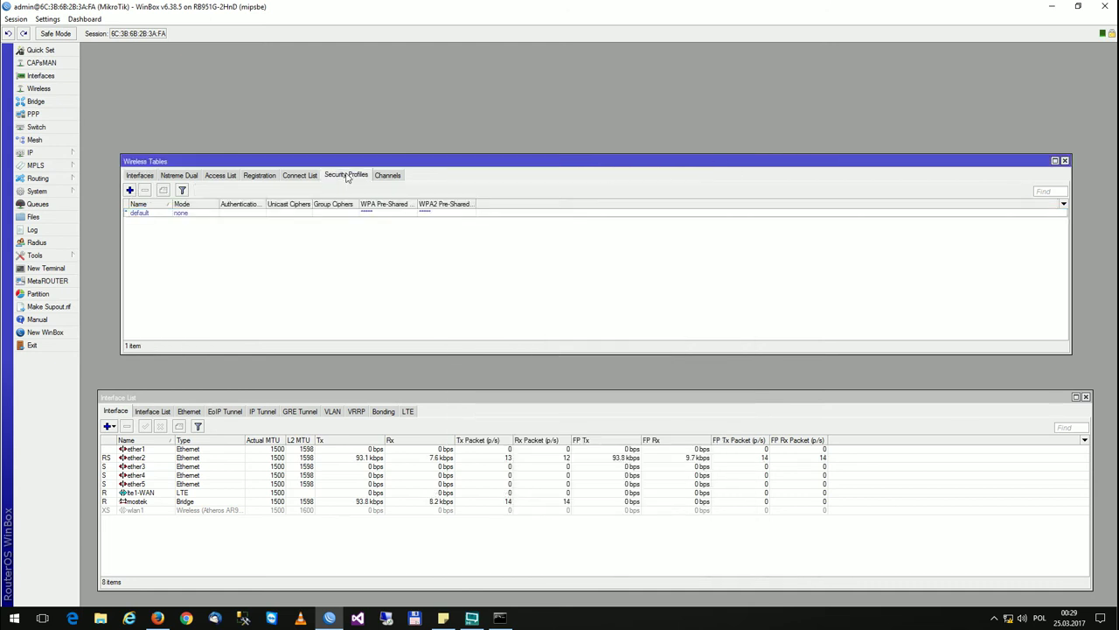
left_click(129, 190)
type("haslo")
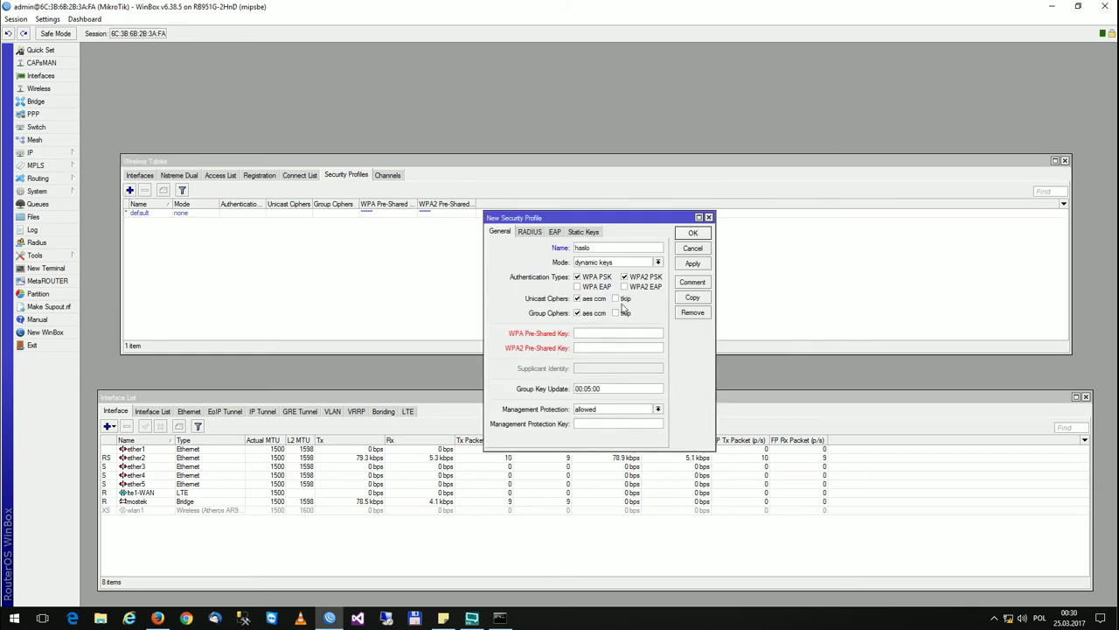
left_click(577, 276)
left_click(586, 348)
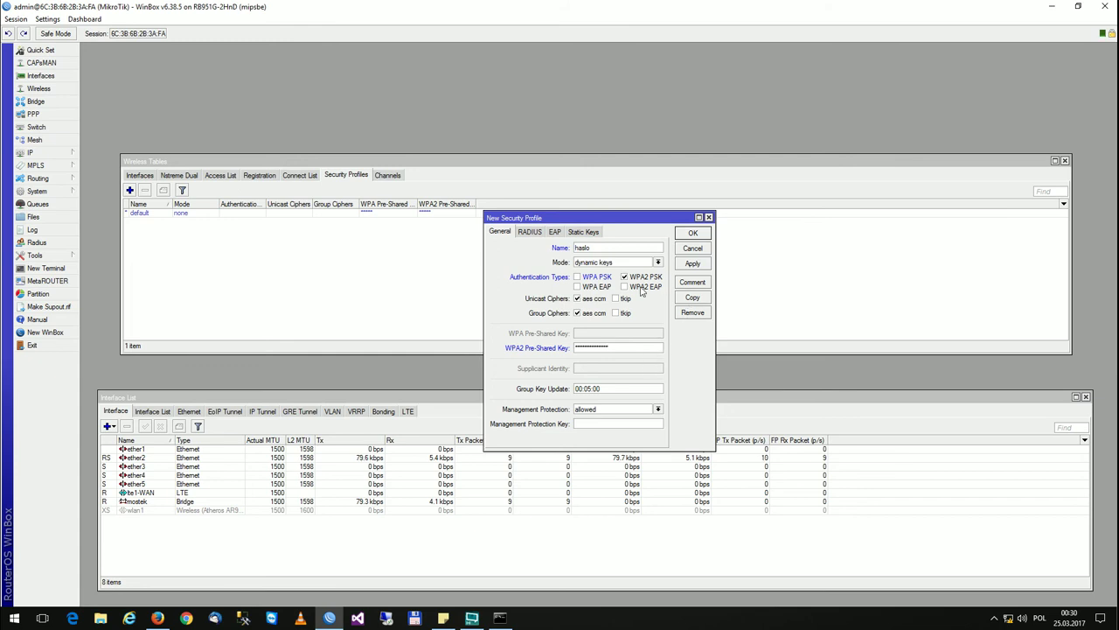
left_click(691, 265)
left_click(692, 233)
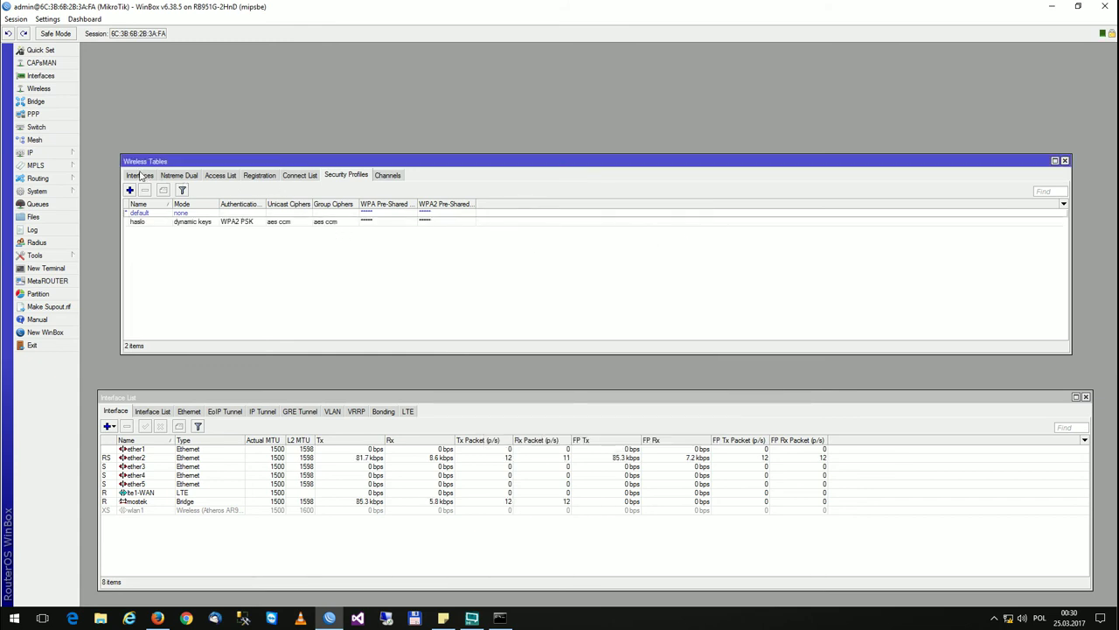
Select haslo as the security profile of the wlan1 interface
left_click(140, 175)
double_click(184, 215)
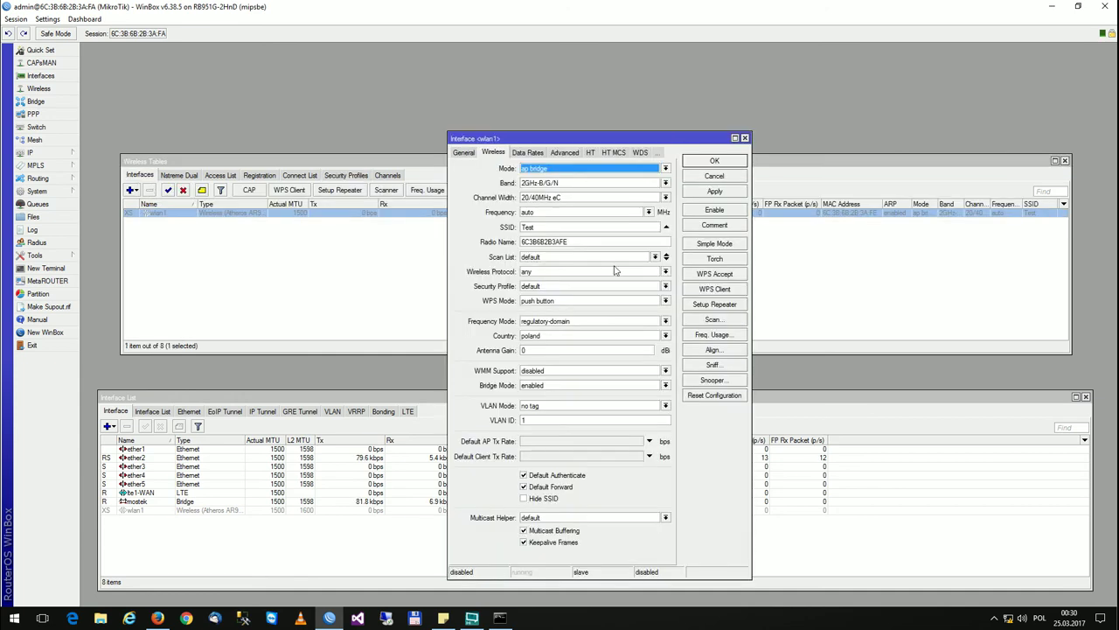
left_click(546, 286)
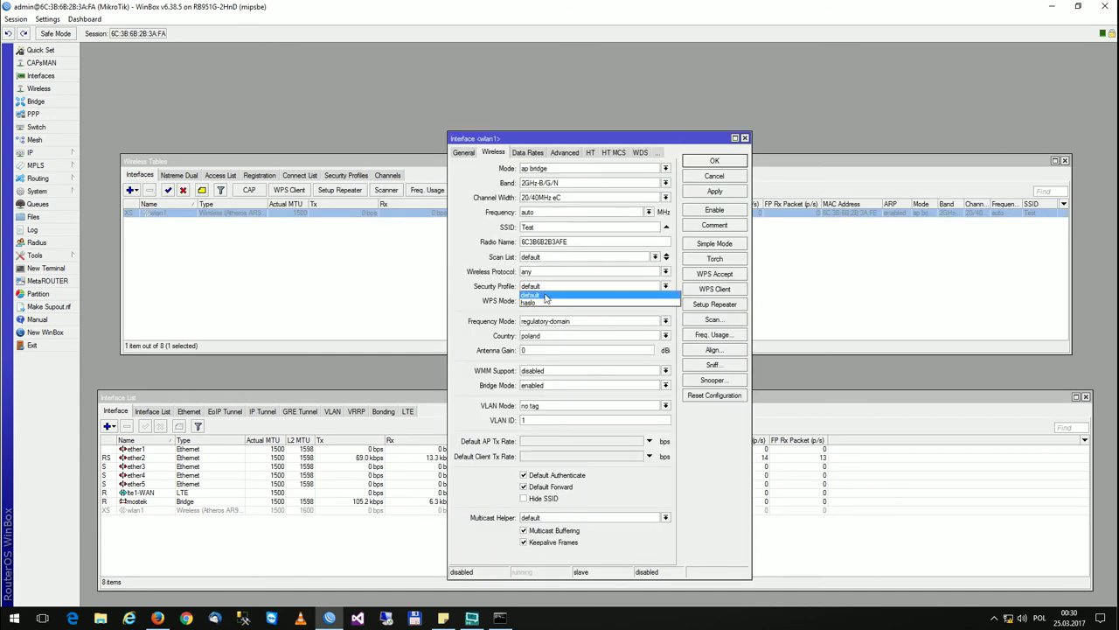
left_click(540, 302)
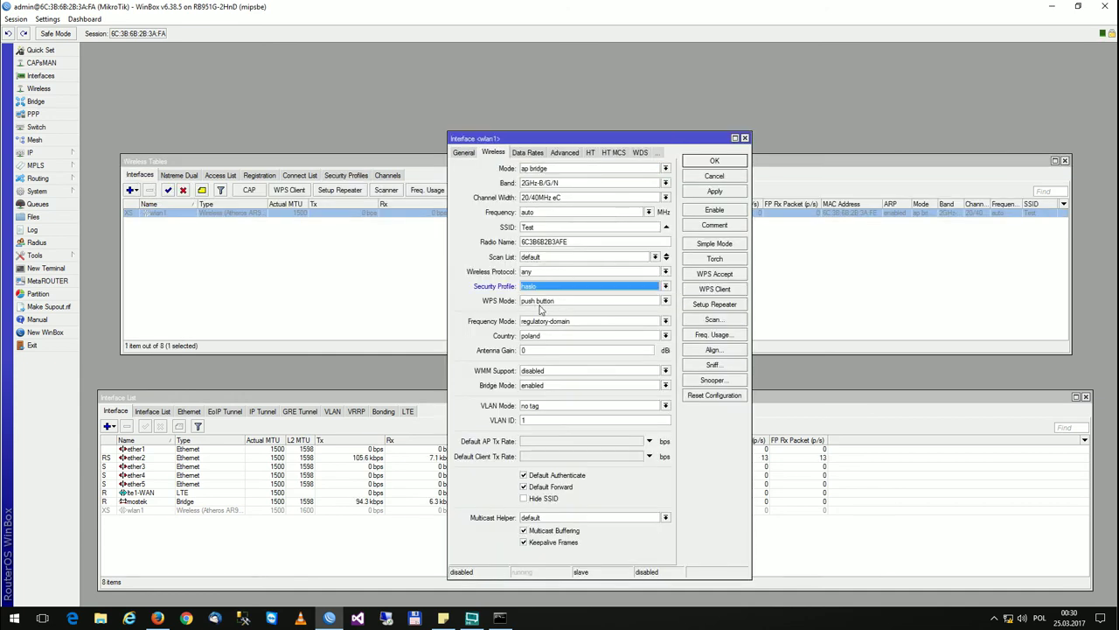
Set wlan1's data rates to configured, clearing Supported Rates B 1, 2, 5.5 and 11Mbps, Basic Rates B 1Mbps and Basic Rates A/G 6Mbps
left_click(717, 194)
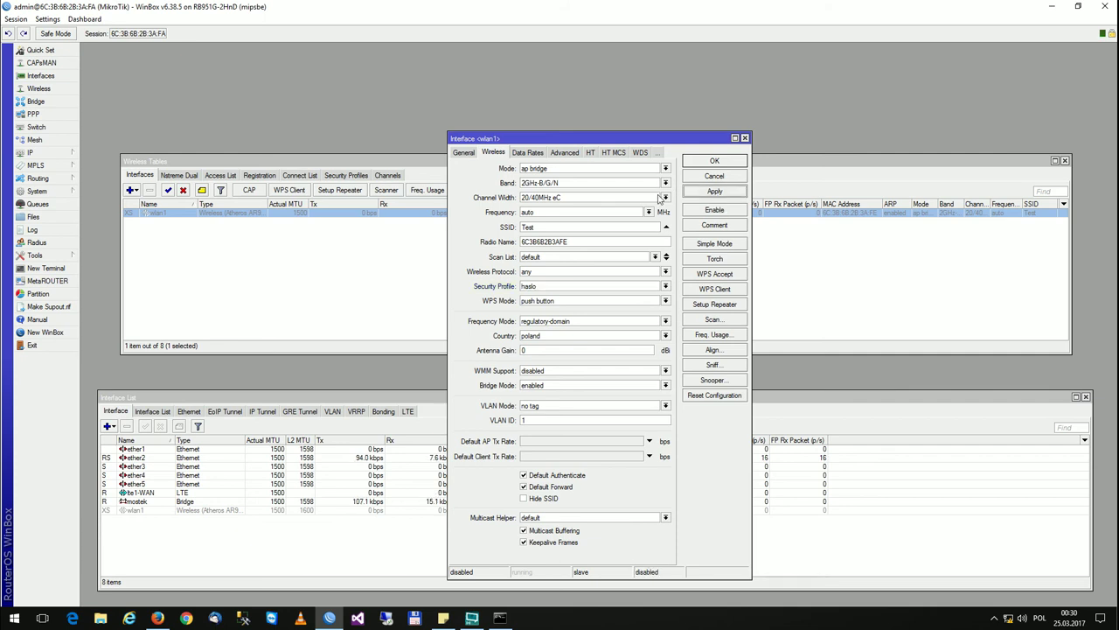
left_click(527, 154)
left_click(504, 178)
left_click(523, 193)
left_click(562, 193)
left_click(600, 194)
left_click(639, 193)
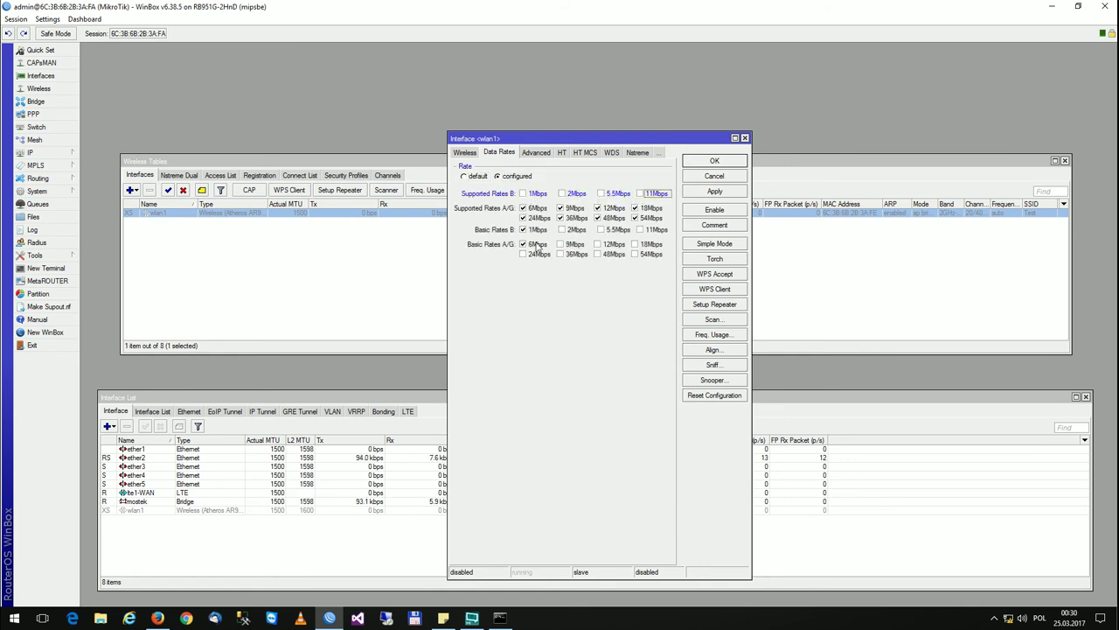
left_click(523, 245)
left_click(523, 229)
Set the distance of the wlan1 interface to indoors in its advanced settings
left_click(537, 153)
left_click(654, 198)
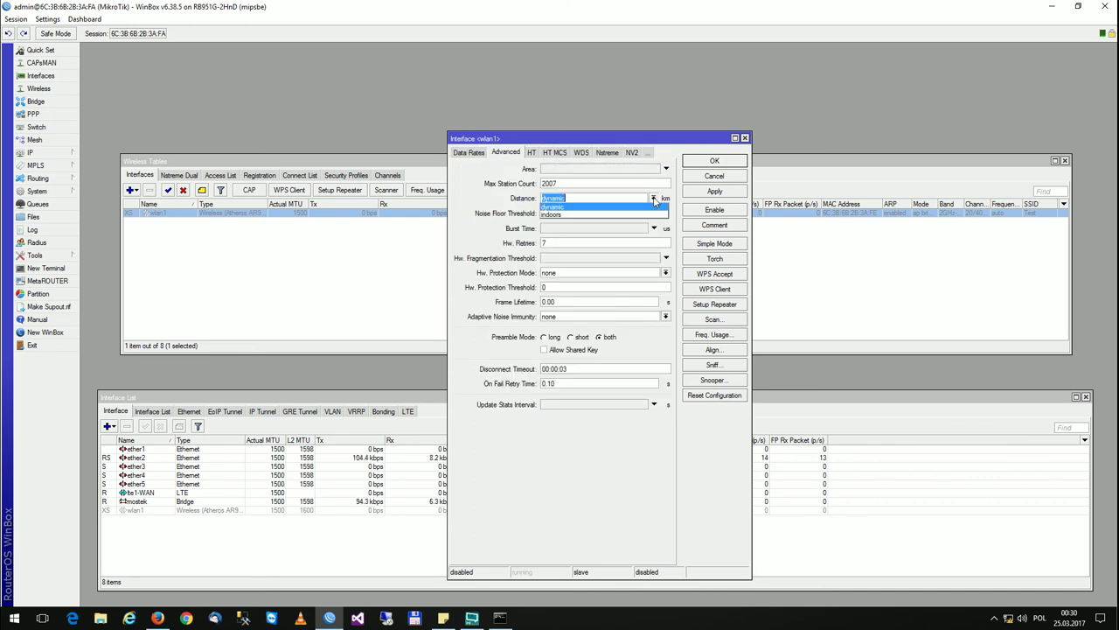
left_click(573, 214)
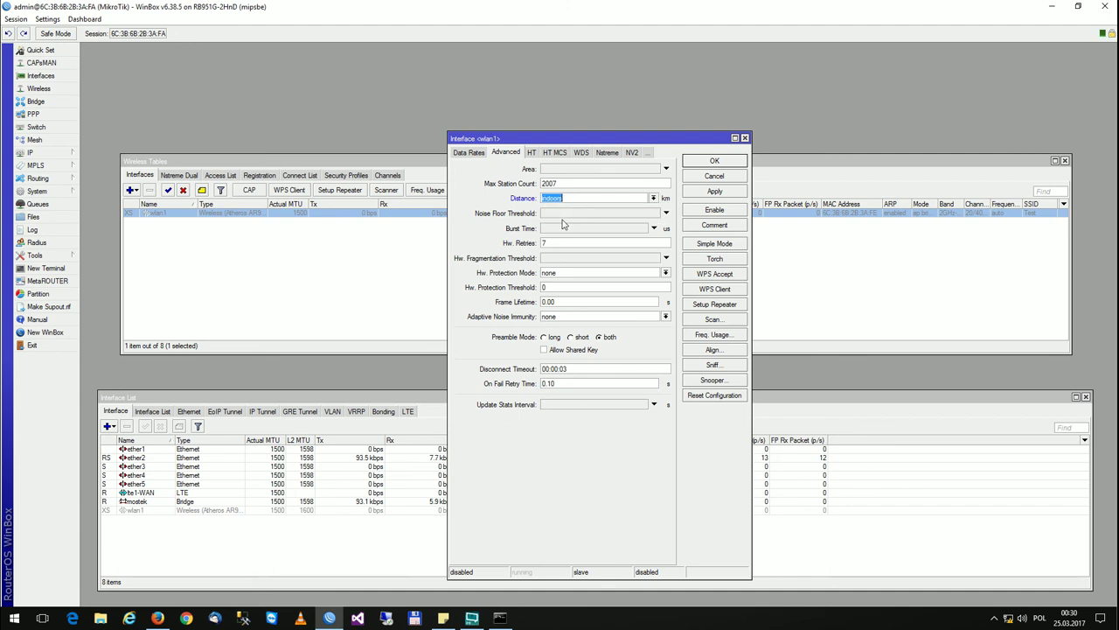
Check wlan1's HT chain settings, then save the configuration and enable the wireless interface
left_click(532, 153)
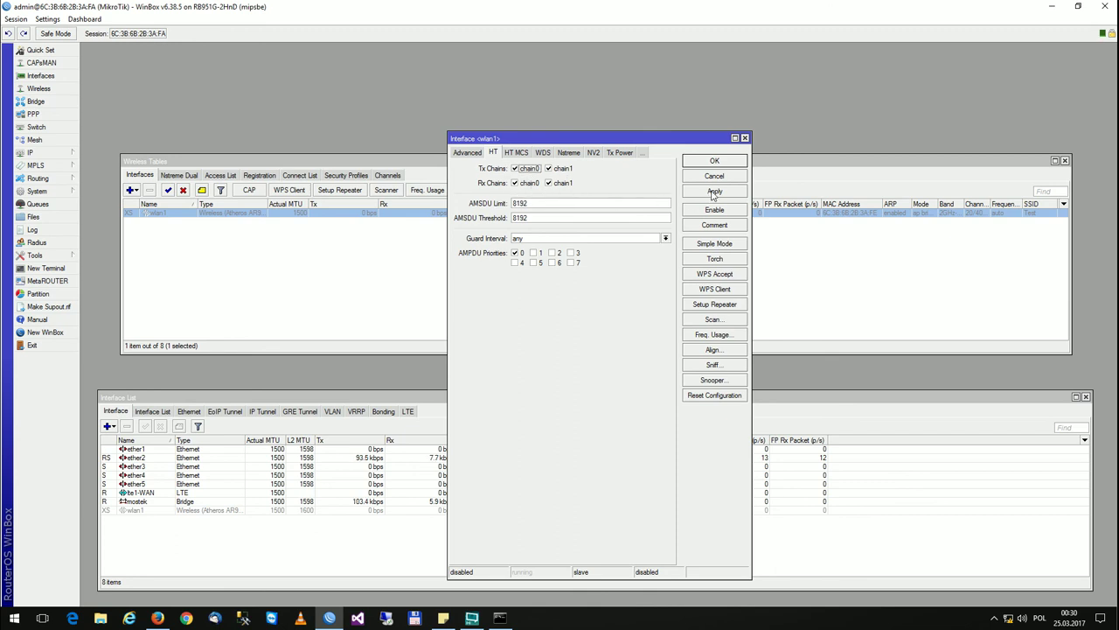
left_click(715, 162)
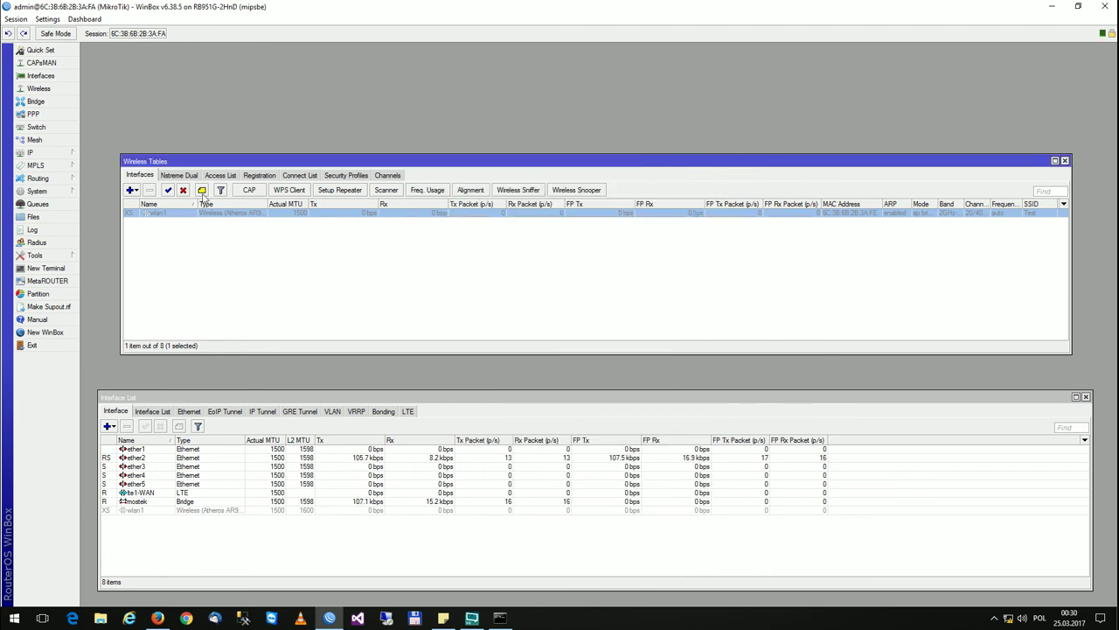
left_click(168, 189)
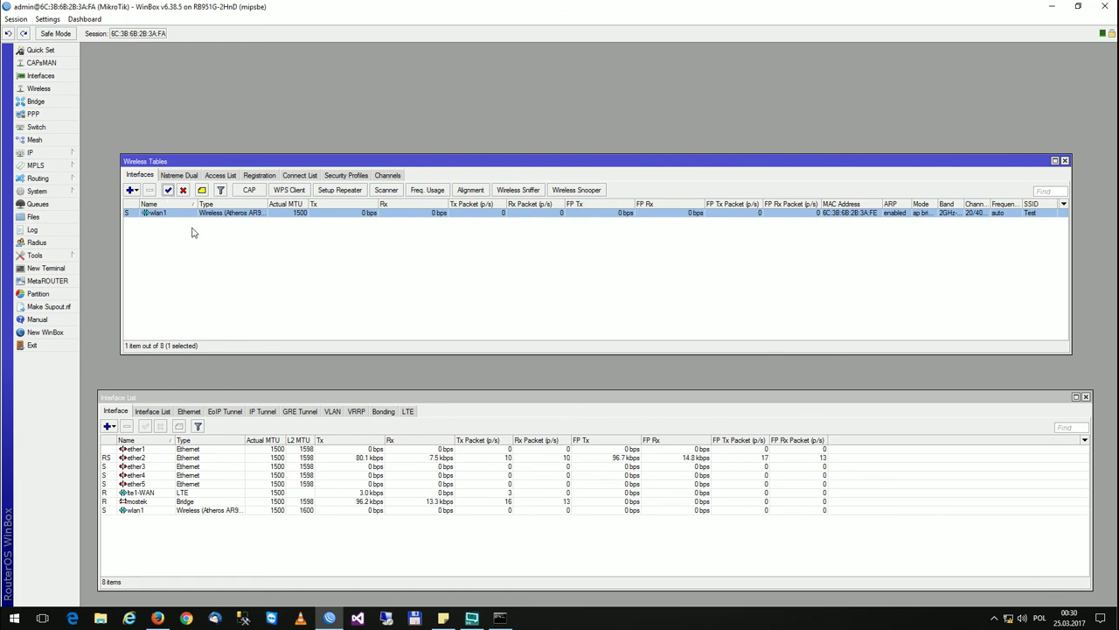